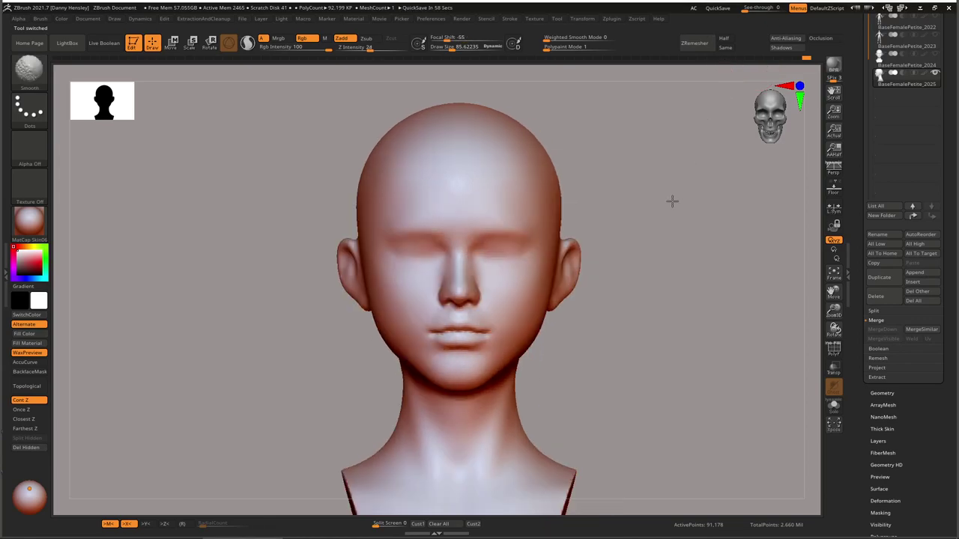
Refine the side of the face with the Move brush, reducing the draw size to about 65
alt+drag(642, 237, 640, 199)
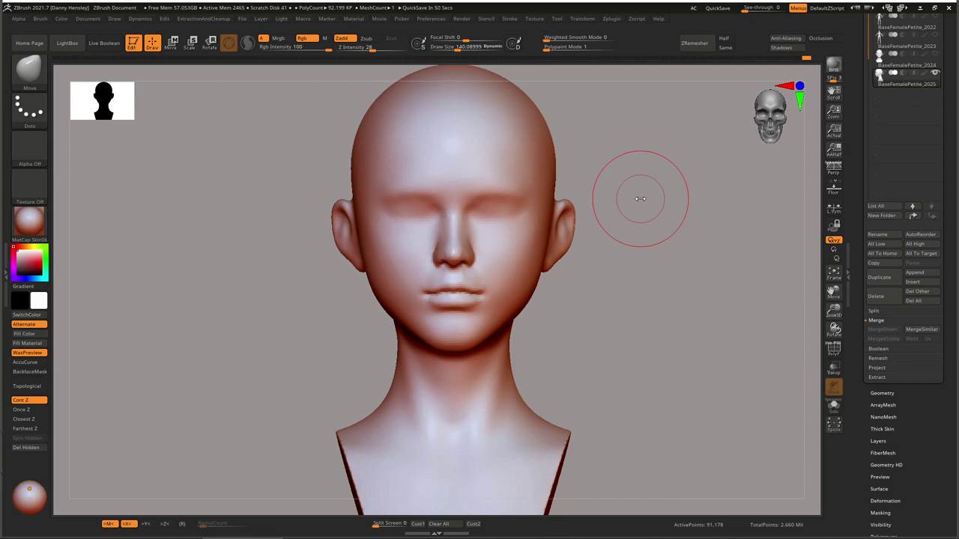
right_drag(641, 200, 626, 198)
key(s)
drag(634, 201, 629, 201)
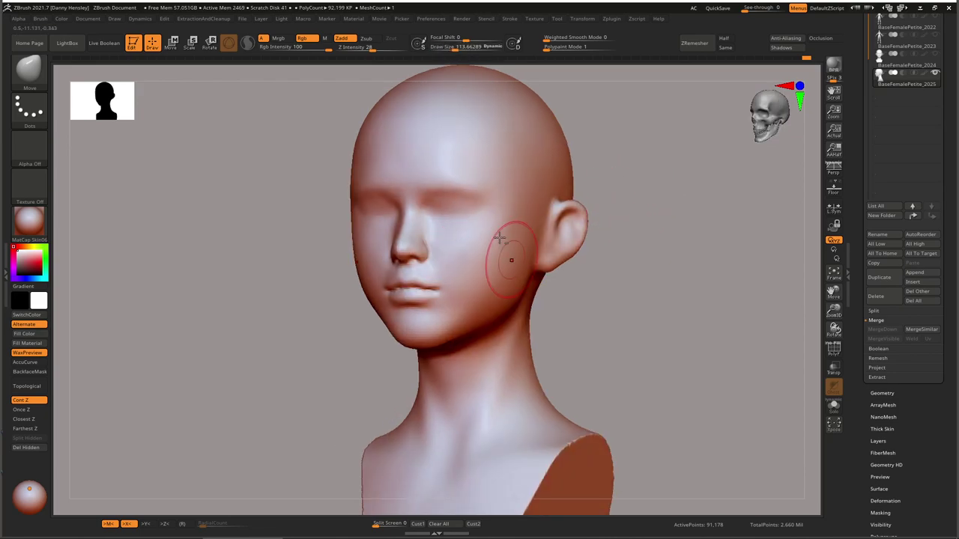
right_drag(513, 258, 498, 226)
key(s)
drag(507, 221, 504, 221)
Shape the outer eye area and upper cheek with the Move brush, using a draw size of about 109
right_drag(480, 121, 473, 155)
drag(472, 155, 566, 175)
mouse_move(566, 175)
ctrl+right_down()
mouse_move(564, 165)
mouse_move(517, 180)
mouse_move(526, 195)
mouse_move(505, 207)
ctrl+right_up()
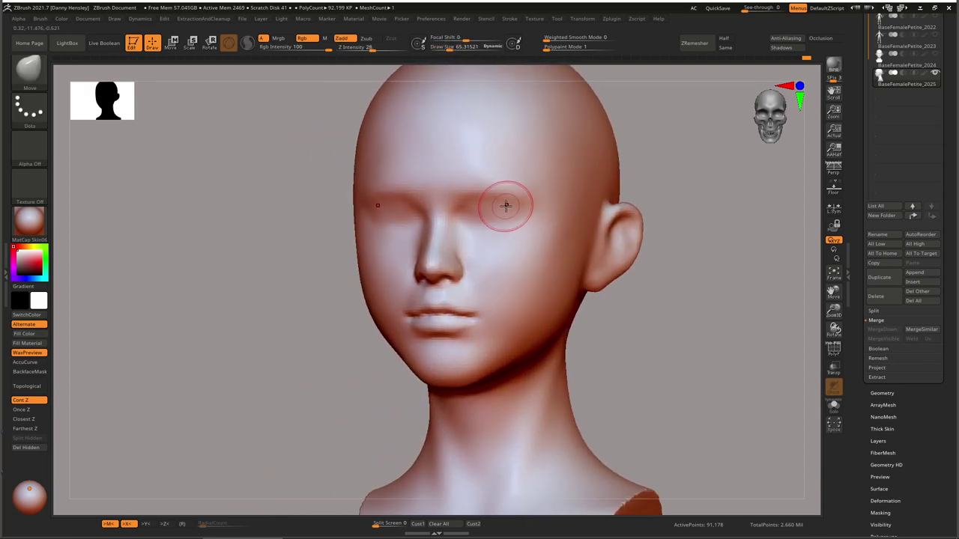
key(s)
drag(505, 207, 509, 208)
right_drag(556, 207, 523, 210)
drag(523, 211, 533, 224)
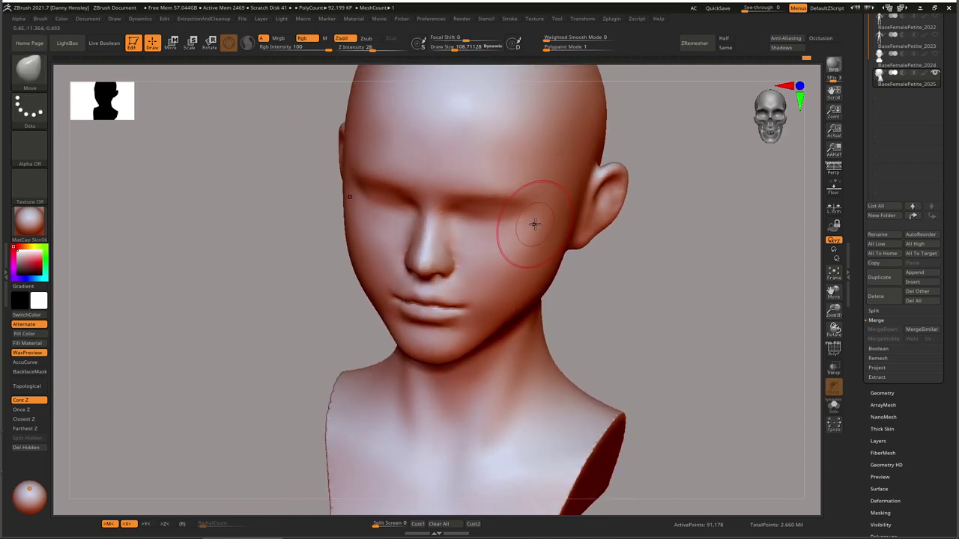
Adjust the cheek contour in three-quarter view with the Move brush, varying the draw size between about 86 and 135
mouse_move(535, 224)
right_down()
mouse_move(577, 248)
mouse_move(511, 248)
mouse_move(511, 238)
right_up()
key(s)
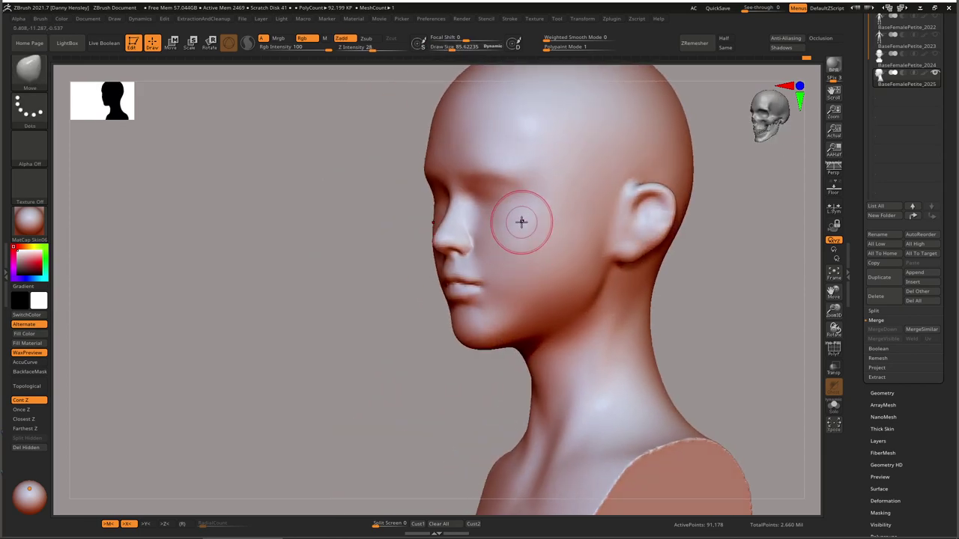
right_drag(527, 270, 562, 275)
ctrl+right_drag(562, 274, 529, 315)
mouse_move(529, 315)
ctrl+right_down()
mouse_move(545, 315)
mouse_move(523, 296)
ctrl+right_up()
key(s)
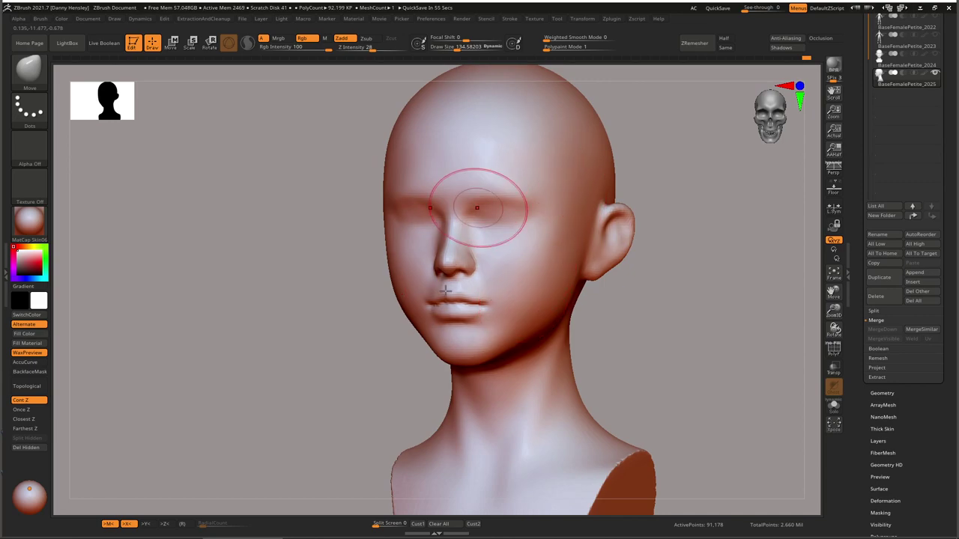
Refine the overall face outline from the front with the Move brush, setting the draw size to about 104
shift+right_drag(464, 297, 540, 300)
ctrl+right_drag(541, 300, 565, 306)
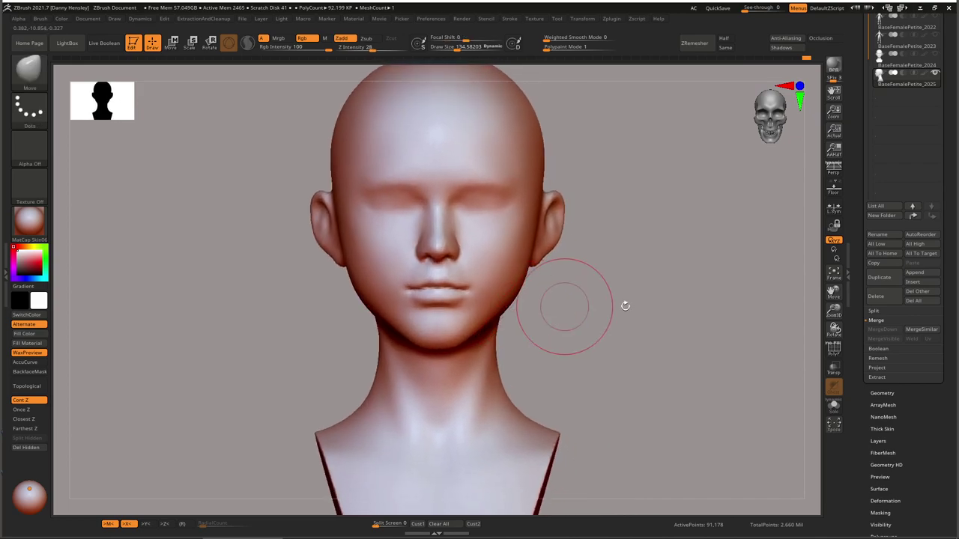
ctrl+right_drag(624, 327, 552, 299)
key(s)
drag(552, 299, 549, 299)
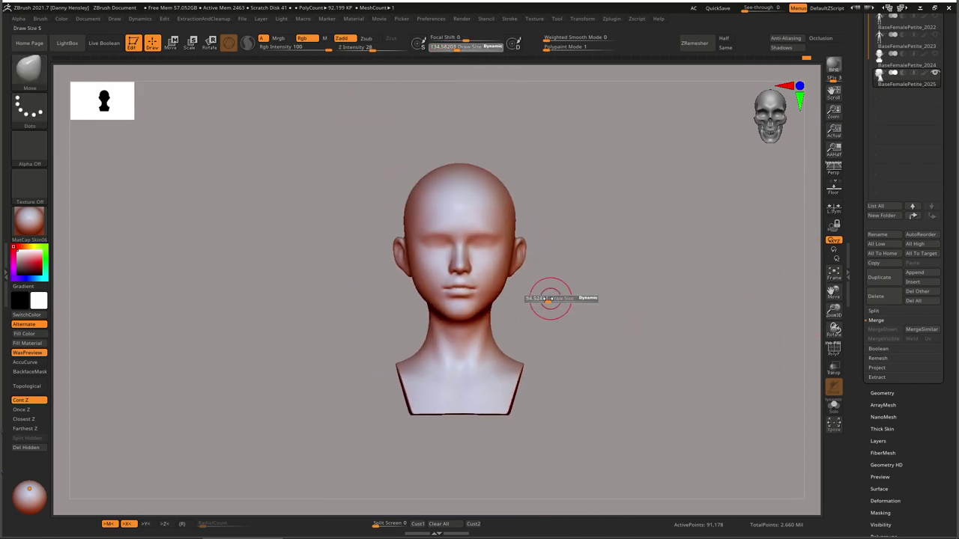
ctrl+right_drag(503, 264, 517, 304)
alt+right_drag(516, 285, 523, 254)
key(s)
drag(525, 253, 522, 254)
Switch the head's material to the grey StartupMaterial
right_drag(596, 253, 516, 244)
click(41, 228)
click(116, 398)
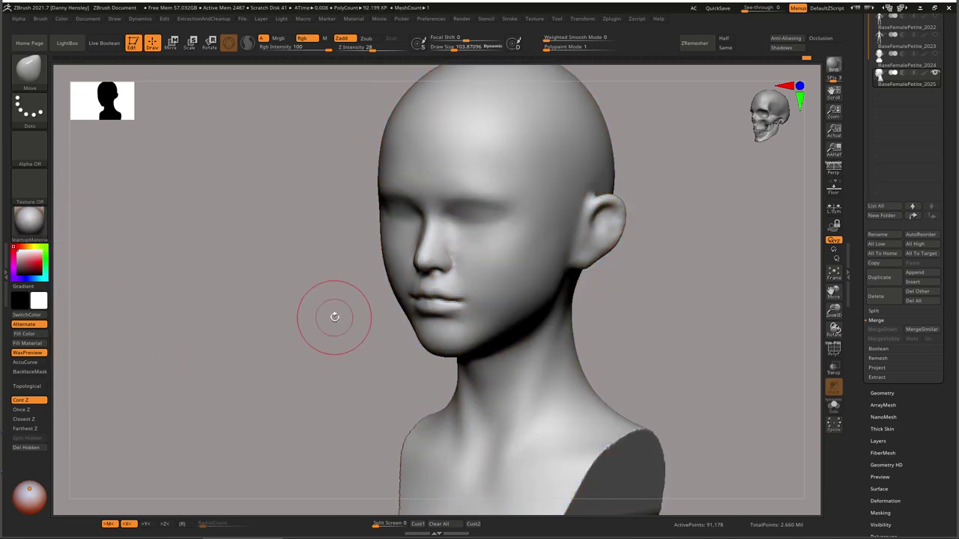
Tune the Move brush's draw size and refine the cheek and jaw outline from the front and three-quarter views
shift+right_drag(549, 257, 592, 258)
mouse_move(558, 299)
ctrl+right_down()
mouse_move(547, 277)
mouse_move(517, 276)
ctrl+right_up()
key(s)
drag(520, 276, 517, 276)
right_drag(547, 276, 517, 277)
key(s)
drag(517, 278, 520, 277)
Reshape the jawline and its transition into the upper neck with the Move brush
alt+right_drag(520, 277, 522, 253)
ctrl+right_drag(522, 253, 543, 278)
key(s)
drag(543, 278, 537, 278)
drag(492, 301, 498, 301)
drag(531, 287, 481, 322)
Refine the lower cheek above the jaw with the Move brush at a draw size of about 114
mouse_move(596, 279)
right_down()
mouse_move(547, 273)
mouse_move(543, 259)
right_up()
key(s)
key(s)
drag(492, 219, 496, 219)
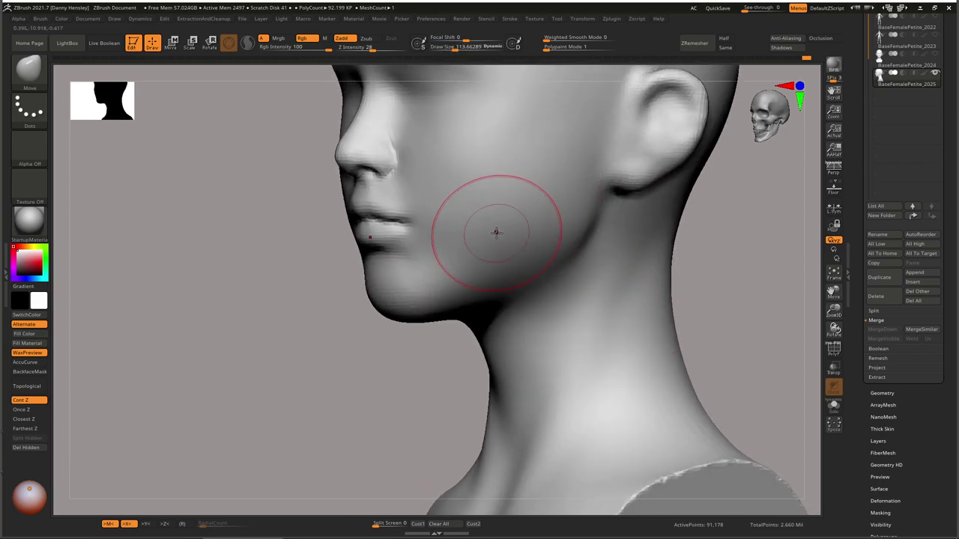
Enlarge the silhouette thumbnail to size 303 in profile view and reduce the Move brush's draw size to about 65
shift+right_drag(496, 232, 483, 226)
drag(134, 120, 260, 195)
drag(230, 132, 185, 160)
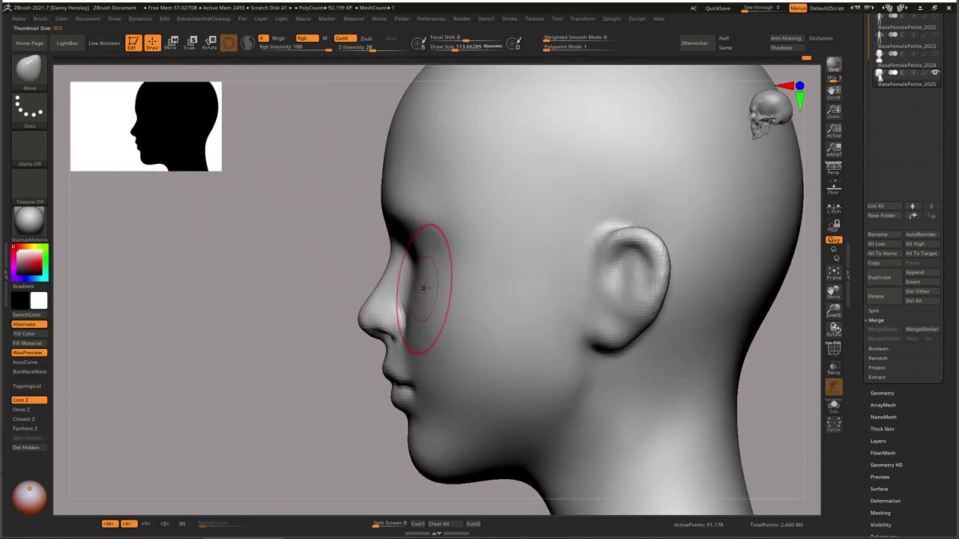
right_drag(424, 287, 158, 129)
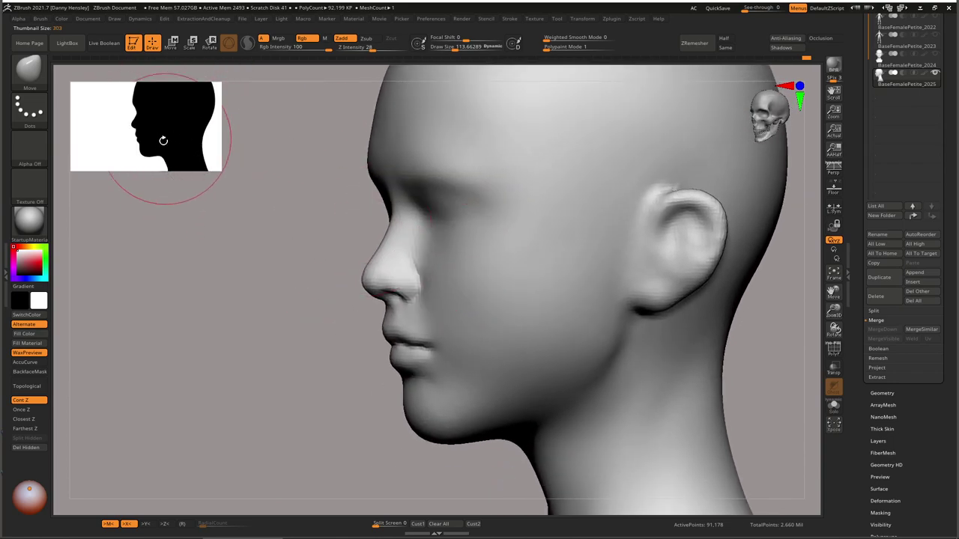
key(s)
drag(164, 142, 159, 142)
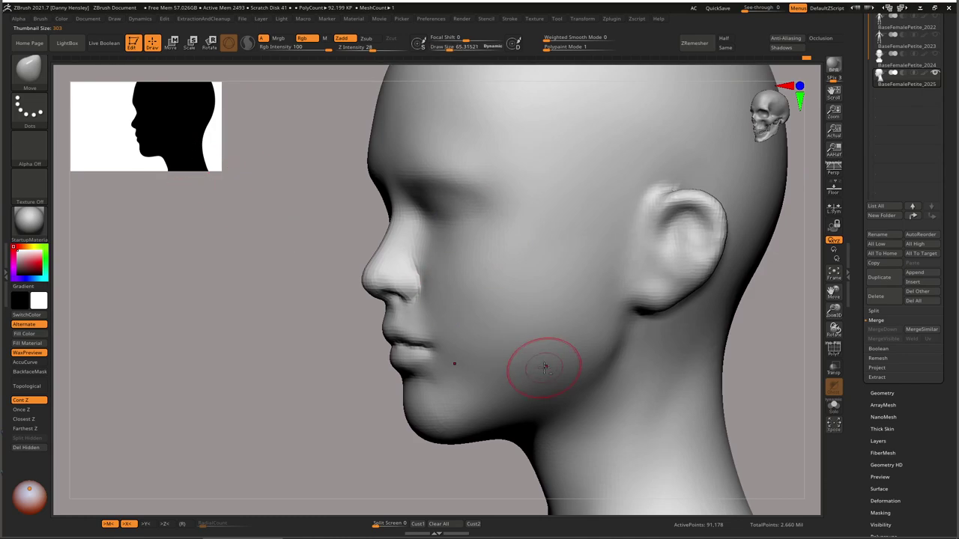
Refine the chin and underside of the jaw with the Move brush, using a draw size of about 95
mouse_move(545, 367)
alt+right_down()
mouse_move(443, 237)
mouse_move(502, 280)
mouse_move(577, 282)
alt+right_up()
key(s)
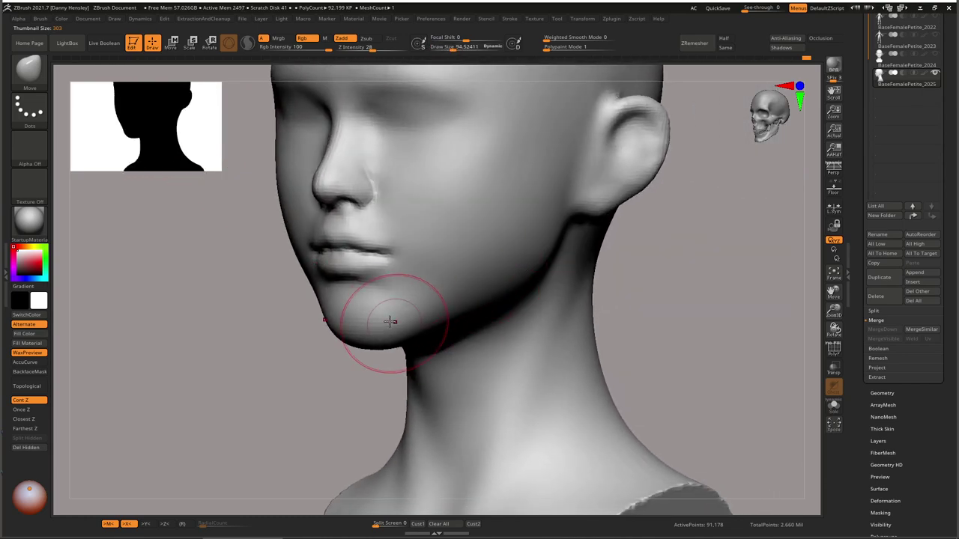
key(s)
drag(443, 333, 439, 333)
key(s)
alt+right_drag(441, 332, 542, 255)
Preview the head in MatCap Skin05 and apply the MatCap Skin06 material
mouse_move(529, 298)
ctrl+right_down()
mouse_move(487, 293)
mouse_move(517, 295)
mouse_move(510, 280)
mouse_move(535, 313)
mouse_move(552, 297)
mouse_move(526, 253)
mouse_move(544, 289)
mouse_move(486, 315)
mouse_move(518, 319)
mouse_move(577, 271)
ctrl+right_up()
click(33, 225)
click(440, 294)
click(28, 219)
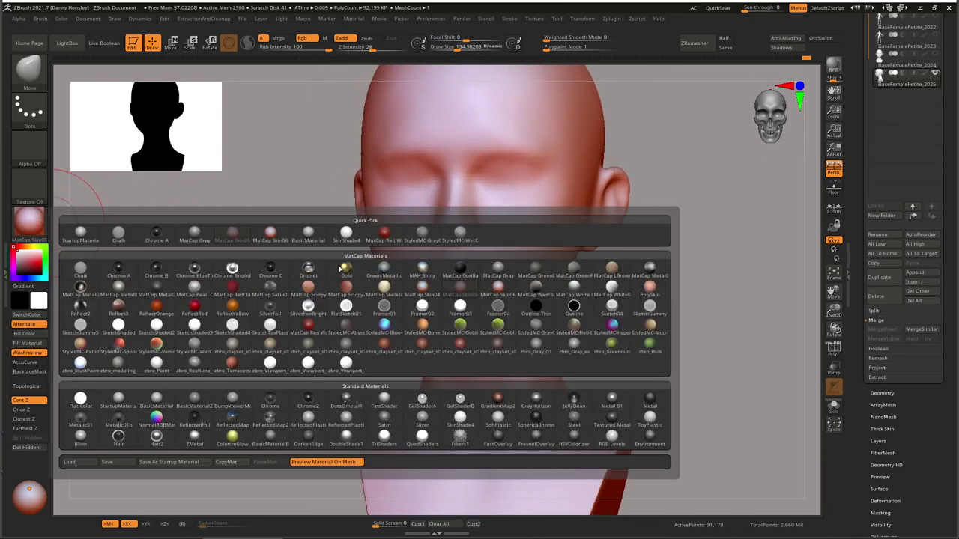
click(465, 294)
click(28, 220)
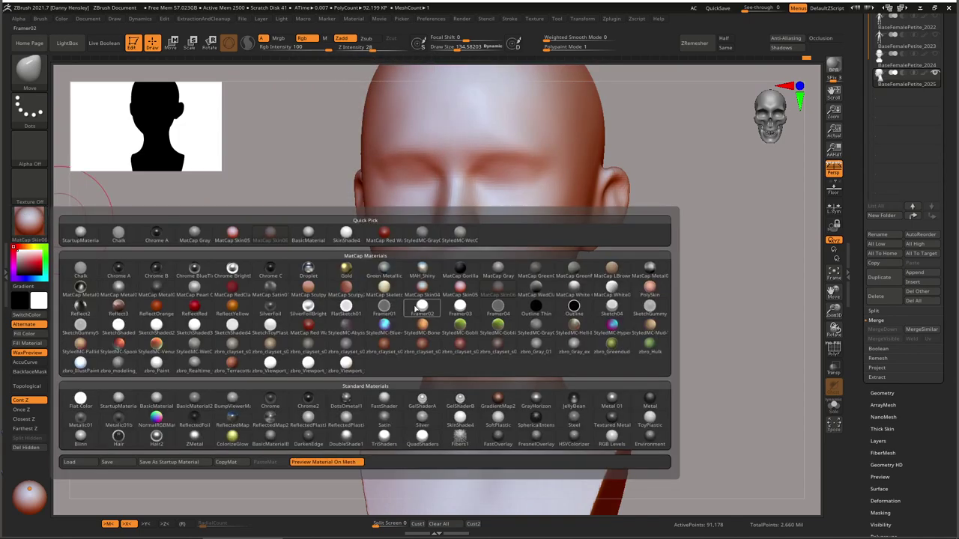
click(490, 303)
Try the SketchShaded3, StyledMC-Gray and two zbro_Viewport materials on the head
mouse_move(567, 337)
alt+right_down()
mouse_move(520, 301)
mouse_move(480, 289)
mouse_move(487, 281)
mouse_move(460, 293)
mouse_move(486, 293)
alt+right_up()
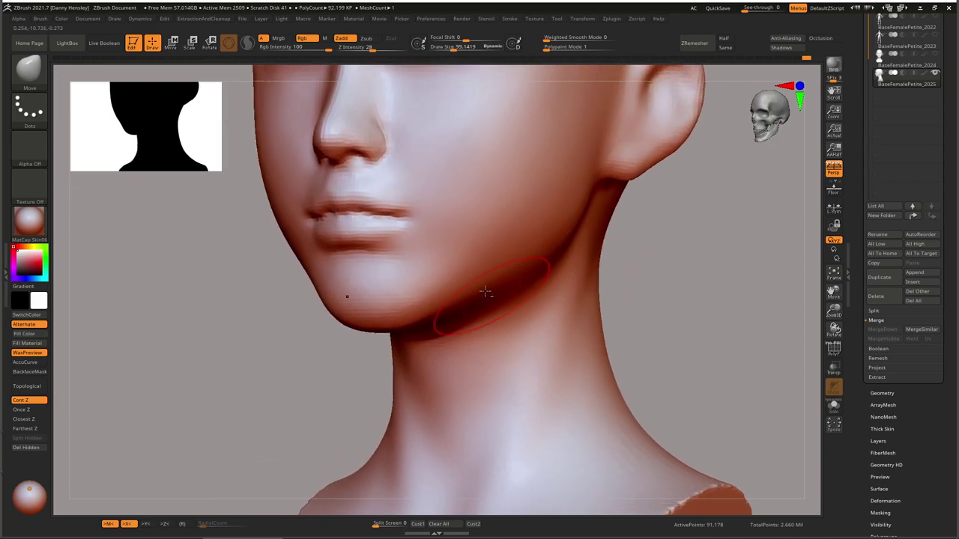
click(21, 224)
click(84, 303)
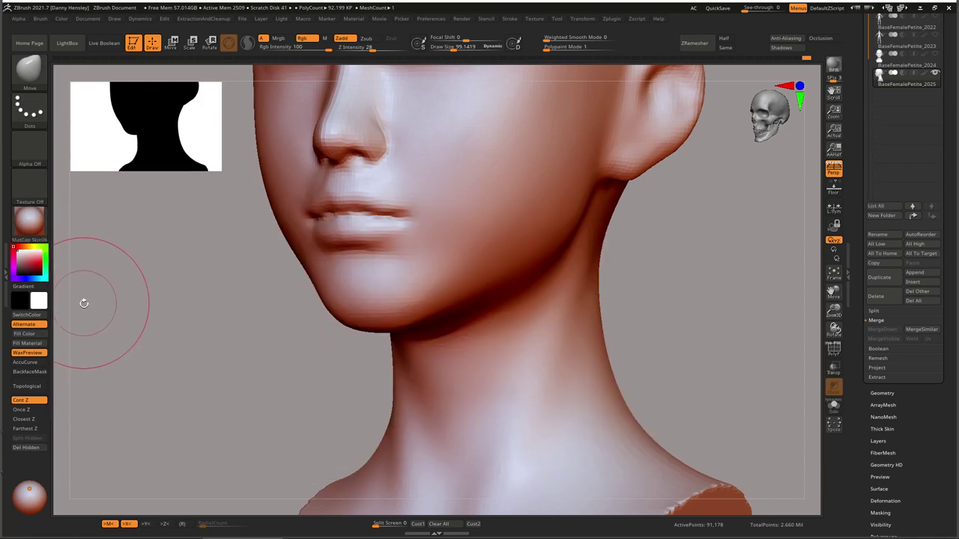
click(28, 218)
click(277, 287)
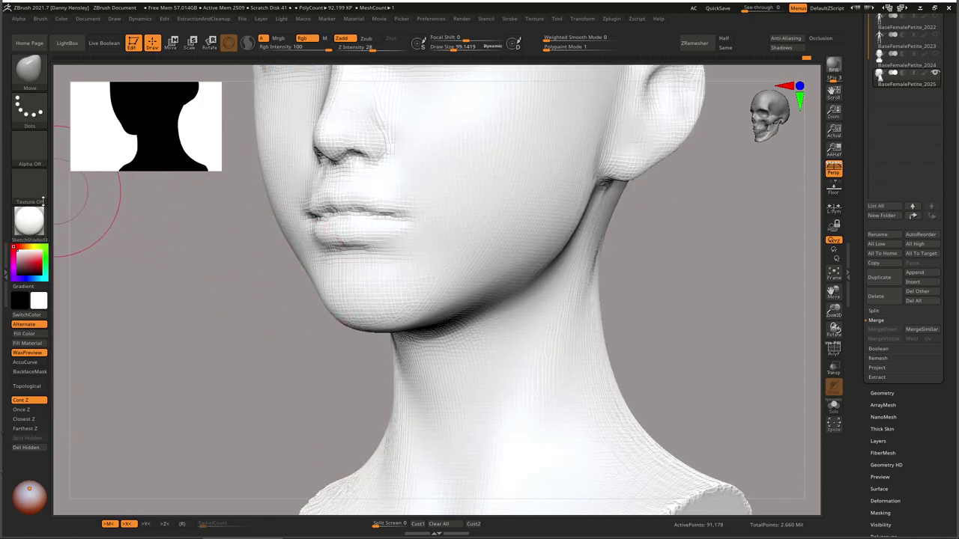
click(29, 217)
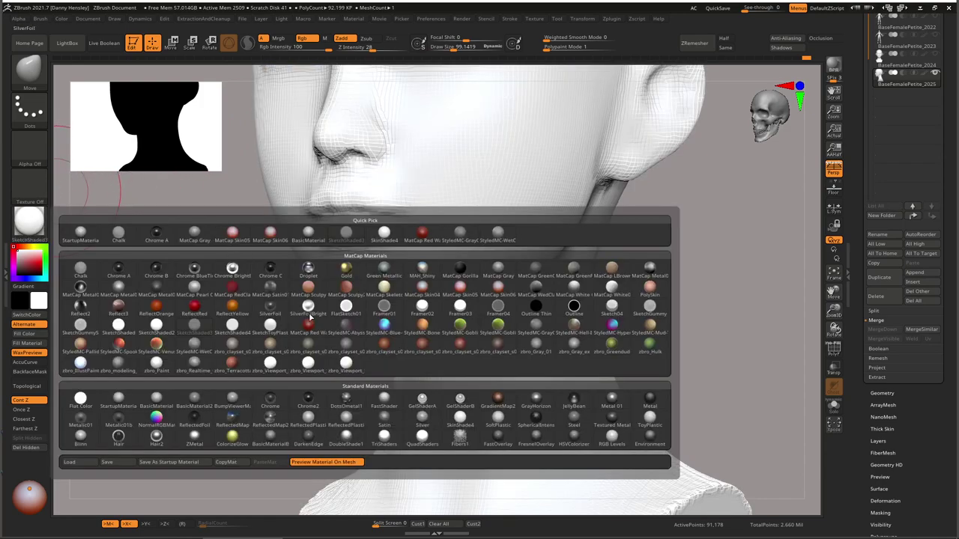
click(516, 327)
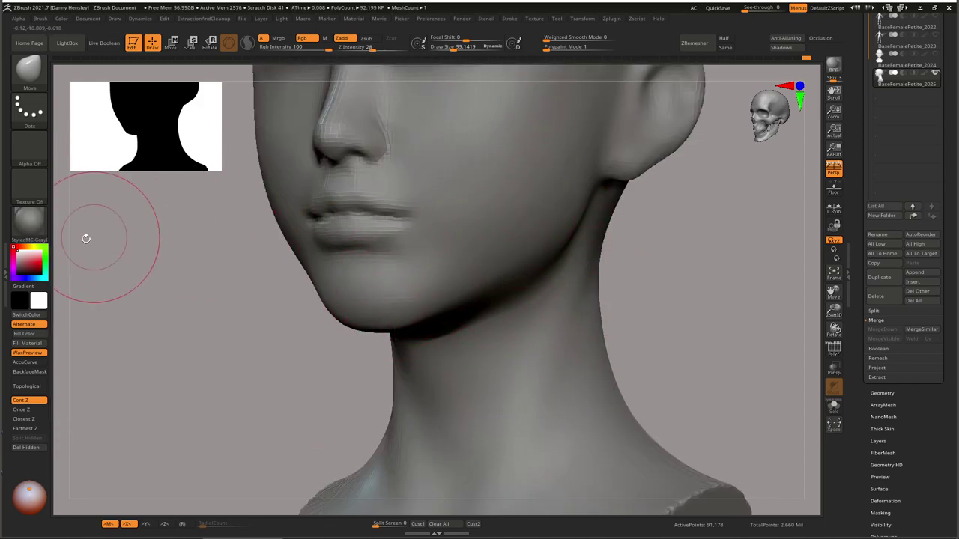
click(29, 218)
click(344, 364)
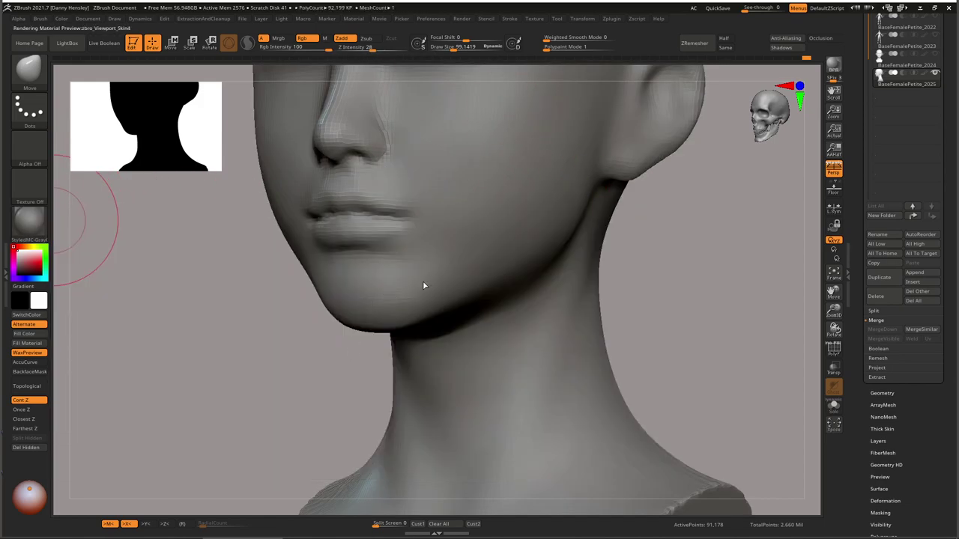
click(28, 225)
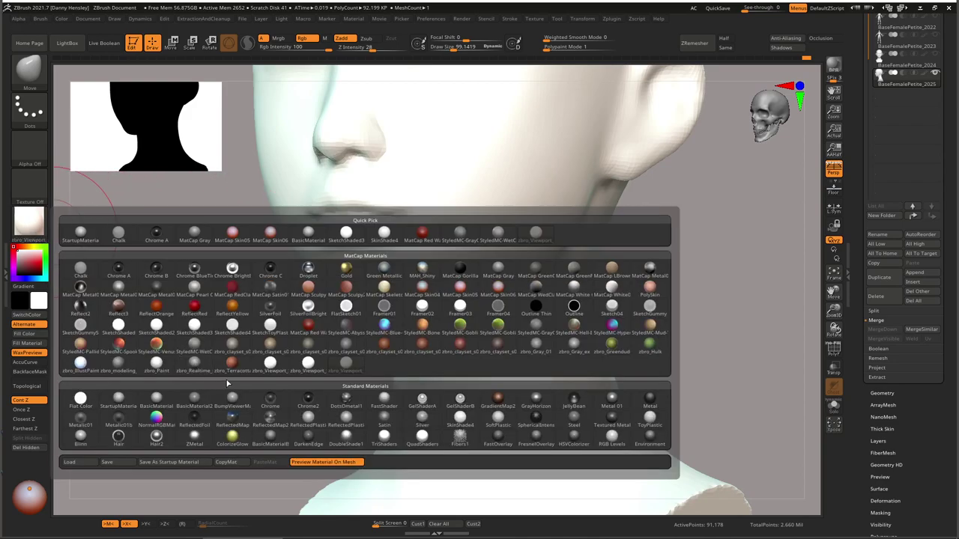
click(276, 365)
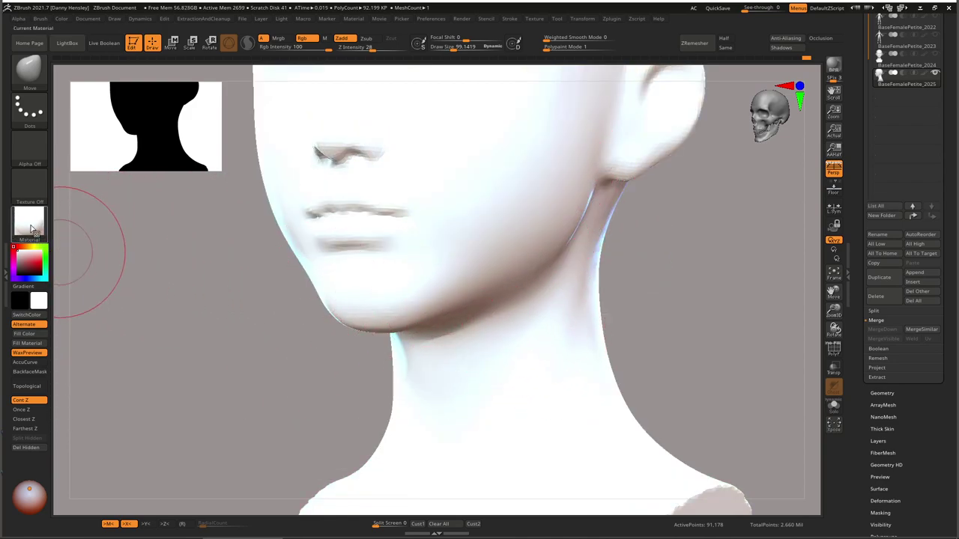
Apply the SketchShaded2 material to the head and set the Move brush's draw size to about 140
click(28, 221)
click(379, 322)
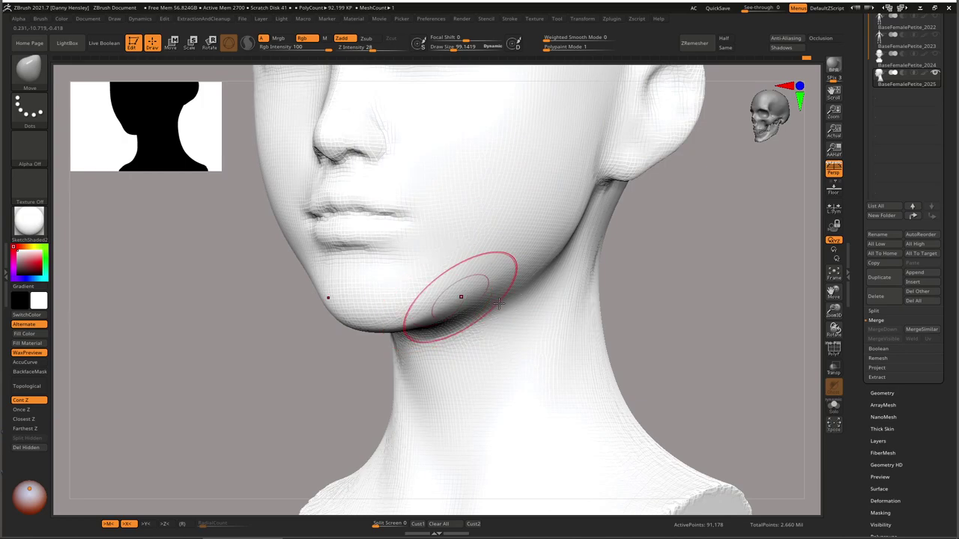
key(f)
key(s)
mouse_move(538, 284)
right_down()
mouse_move(504, 270)
mouse_move(513, 269)
right_up()
key(s)
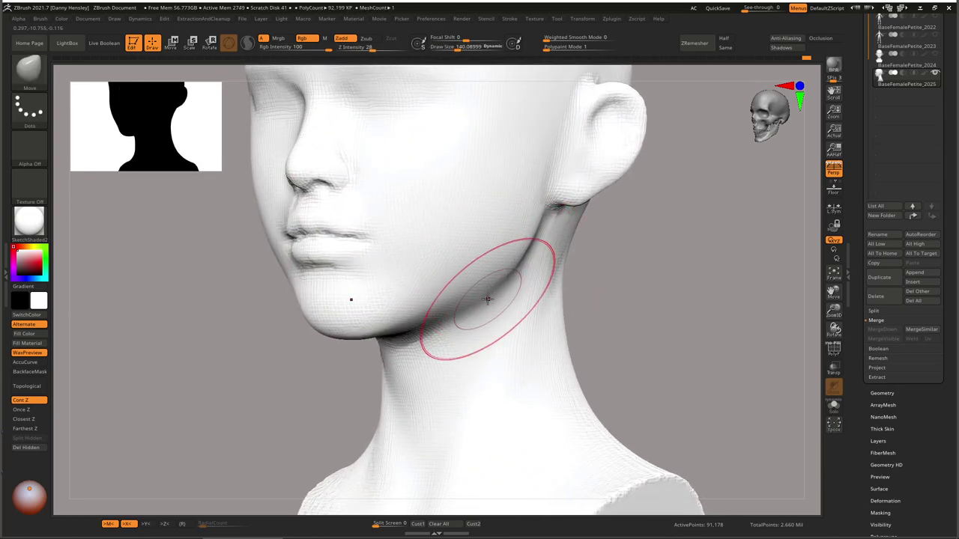
Reshape the jawline between chin and ear with the Move brush, reducing the draw size from about 124 to 95
key(b)
key(Escape)
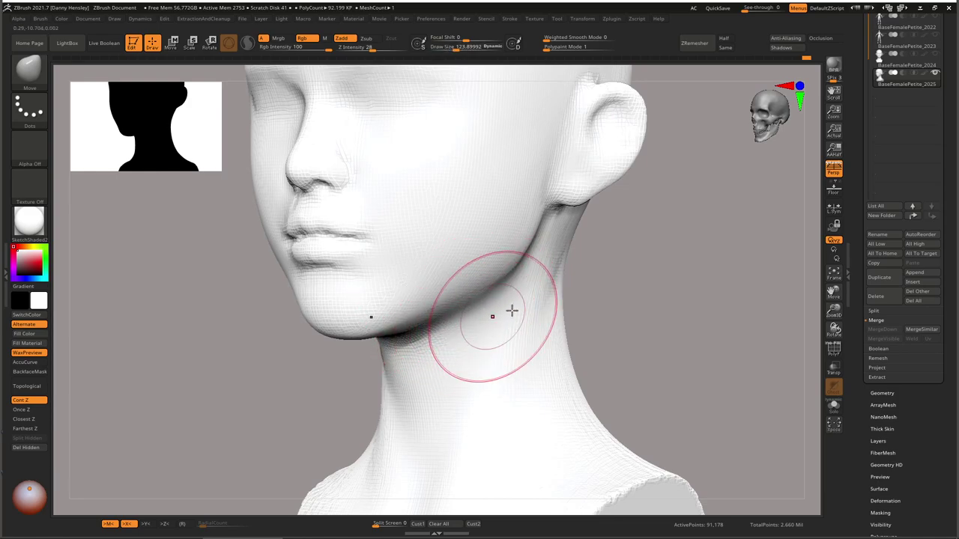
right_drag(481, 319, 484, 302)
key(s)
drag(485, 302, 482, 302)
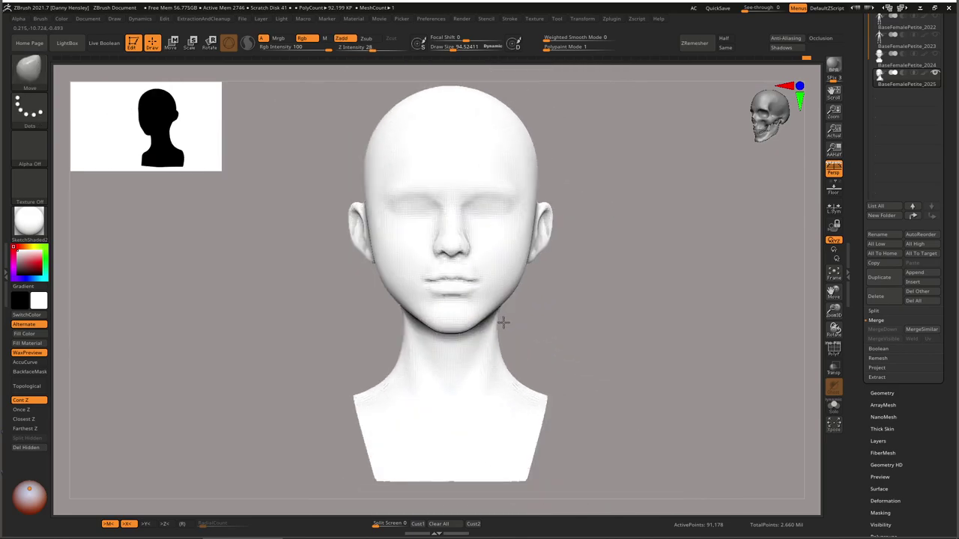
Compare the jaw and neck contours from both sides and set the Move brush's draw size to about 77
right_drag(505, 321, 449, 352)
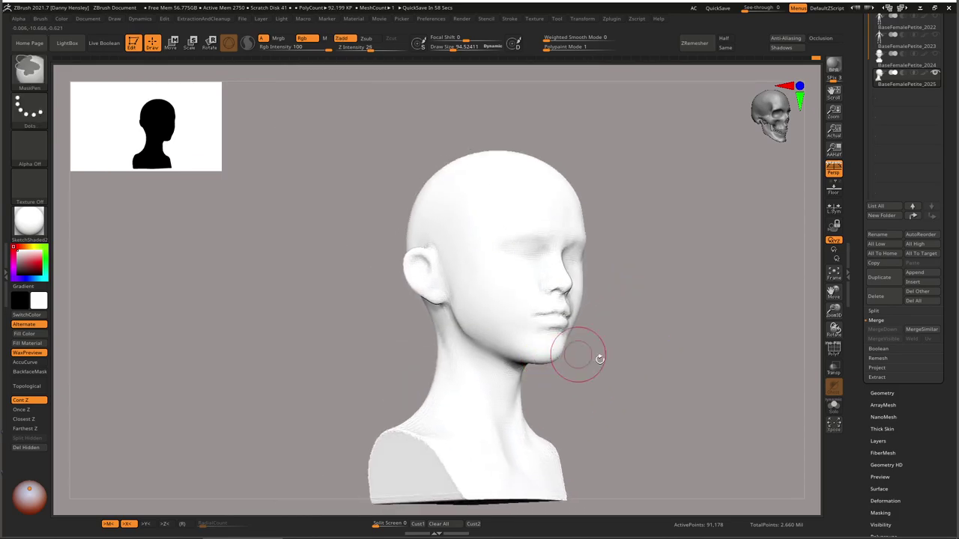
mouse_move(577, 353)
right_down()
mouse_move(546, 346)
mouse_move(554, 324)
right_up()
key(s)
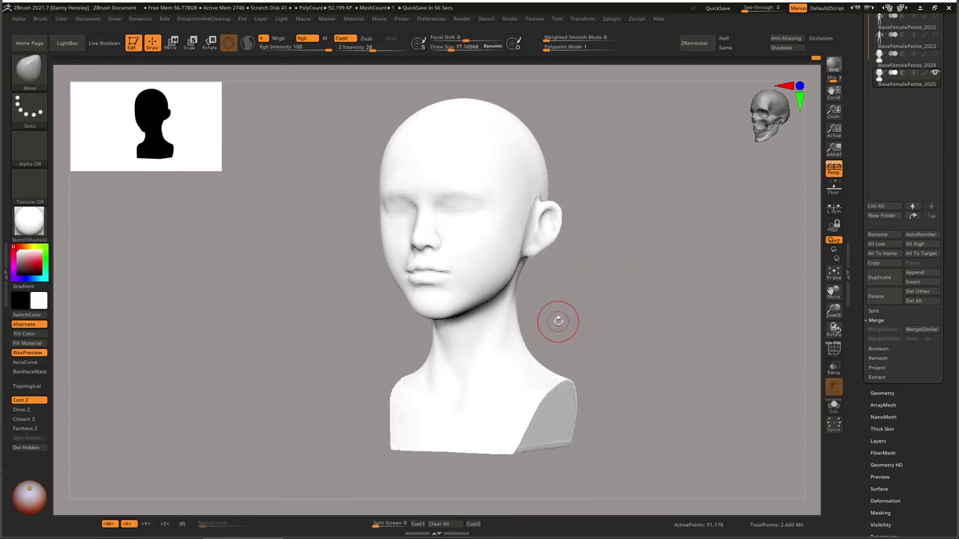
Refine the jaw corner below the ear with the Move brush at a draw size of about 86
mouse_move(557, 315)
right_down()
mouse_move(488, 270)
mouse_move(521, 303)
mouse_move(499, 317)
mouse_move(496, 283)
mouse_move(545, 224)
right_up()
key(bracketright)
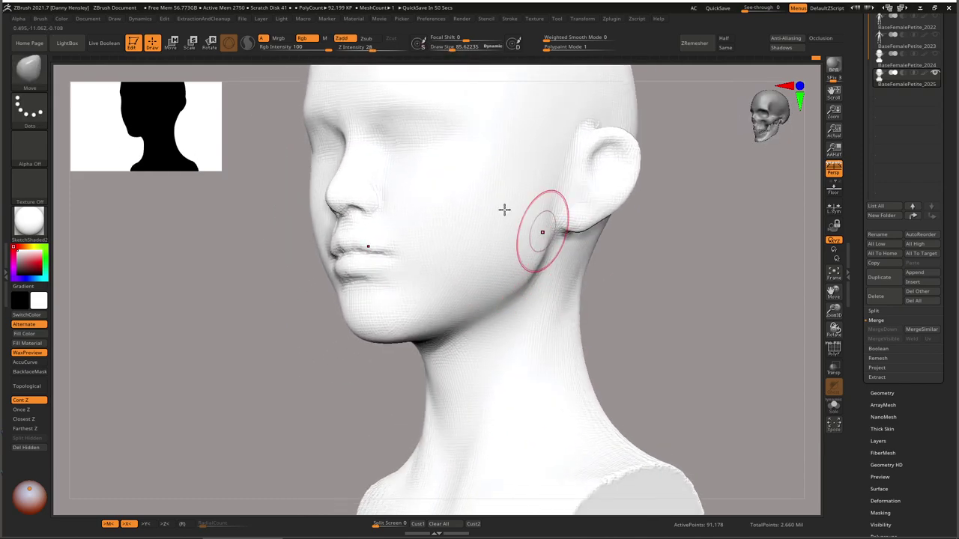
key(ctrl)
ctrl+right_drag(550, 282, 503, 257)
right_drag(495, 262, 523, 278)
right_drag(375, 292, 407, 277)
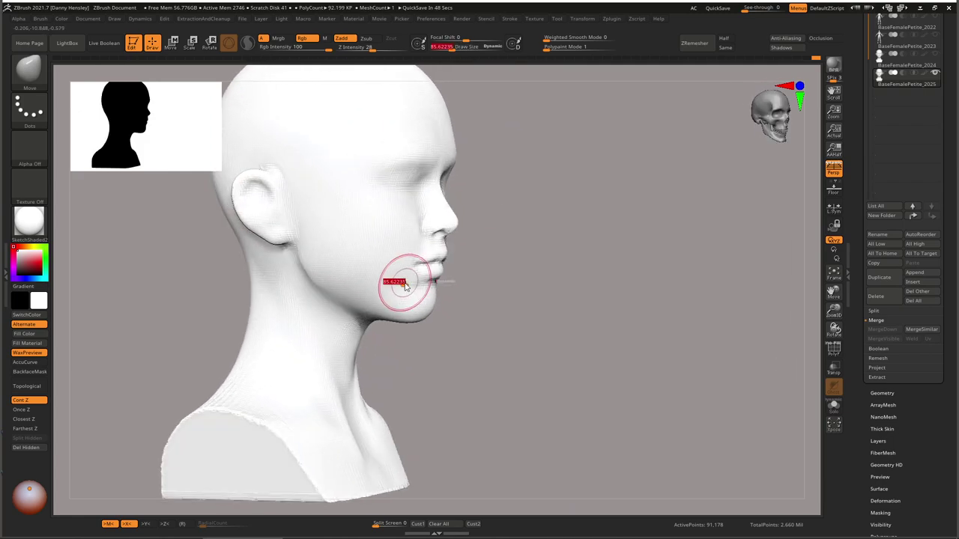
right_drag(349, 322, 487, 278)
Preview the Framer03 material and apply MatCap Skin05 to the head
click(29, 221)
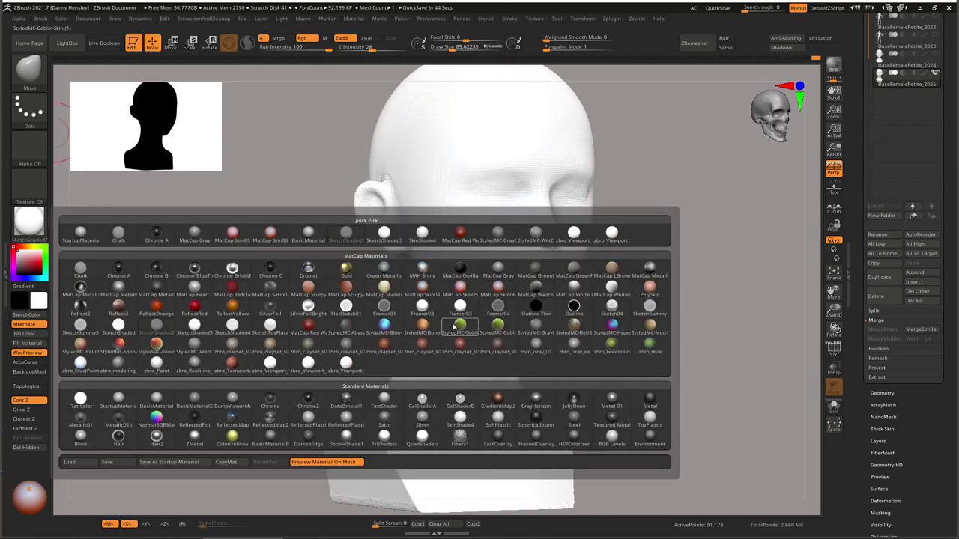
click(455, 323)
click(29, 221)
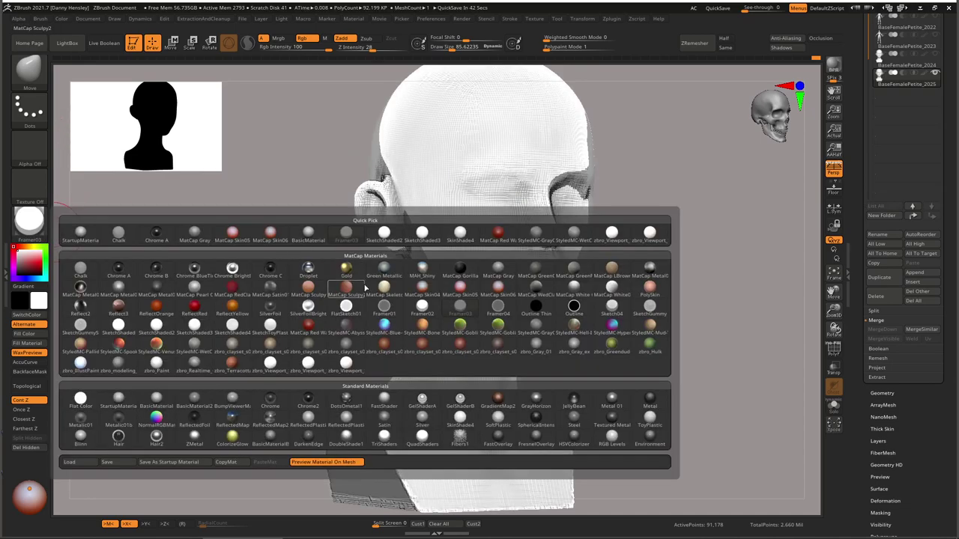
click(451, 288)
Review the head's proportions from the front and set the Move brush's draw size to about 114
right_drag(353, 259, 524, 271)
ctrl+right_drag(589, 292, 502, 301)
key(s)
drag(565, 325, 562, 325)
right_drag(421, 234, 449, 240)
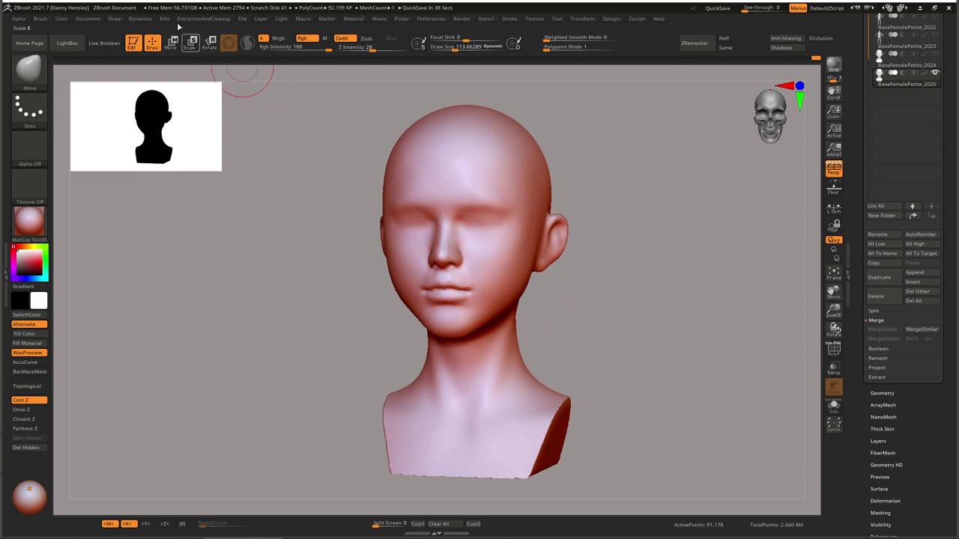
Recolour the document background with a lighter warm grey sampled from the colour picker
click(88, 19)
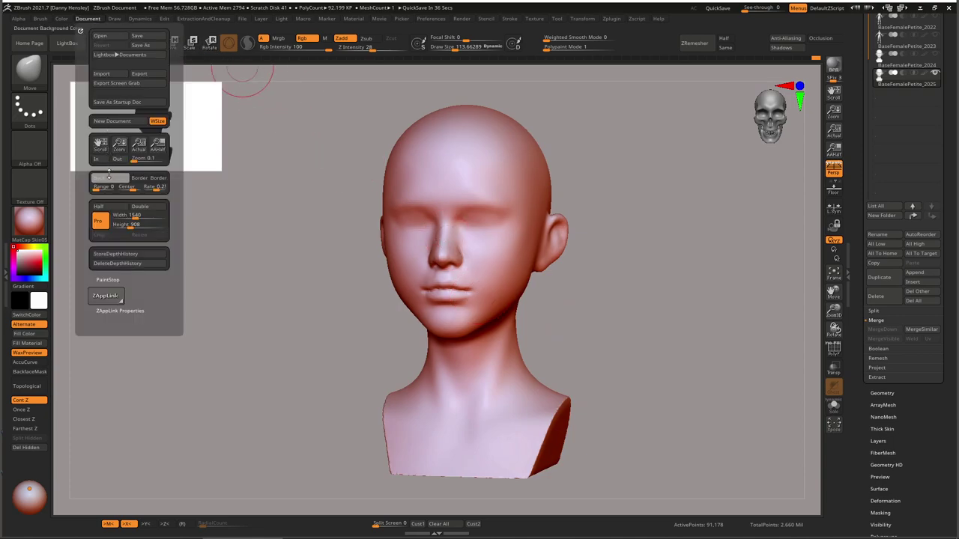
drag(109, 178, 18, 258)
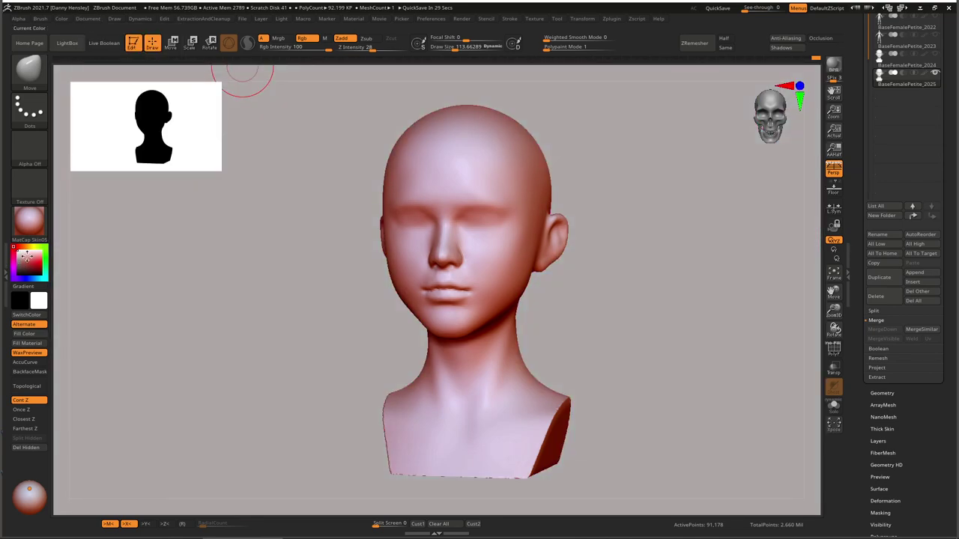
shift+right_drag(442, 300, 515, 300)
drag(514, 300, 499, 251)
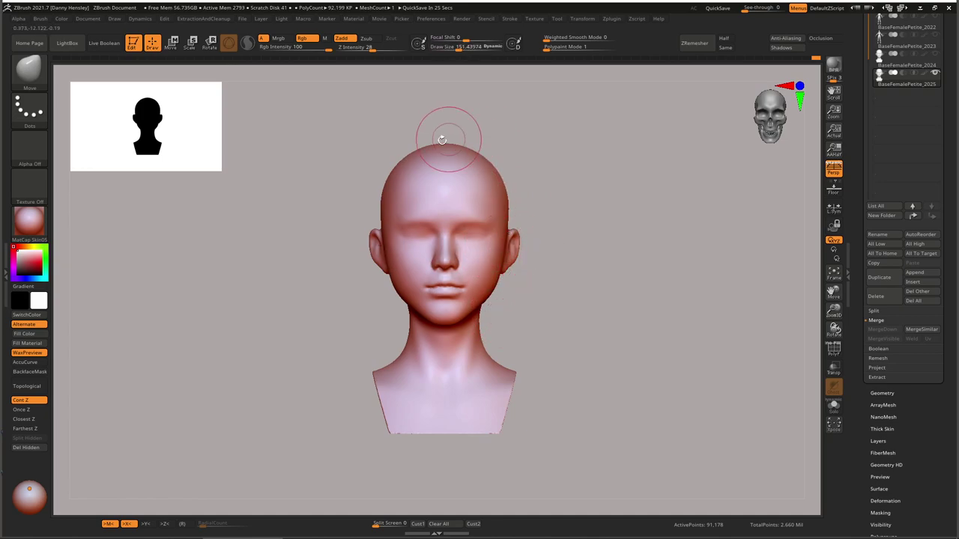
Set the Move brush's draw size to about 157 and the silhouette thumbnail size to 234
key(s)
click(409, 311)
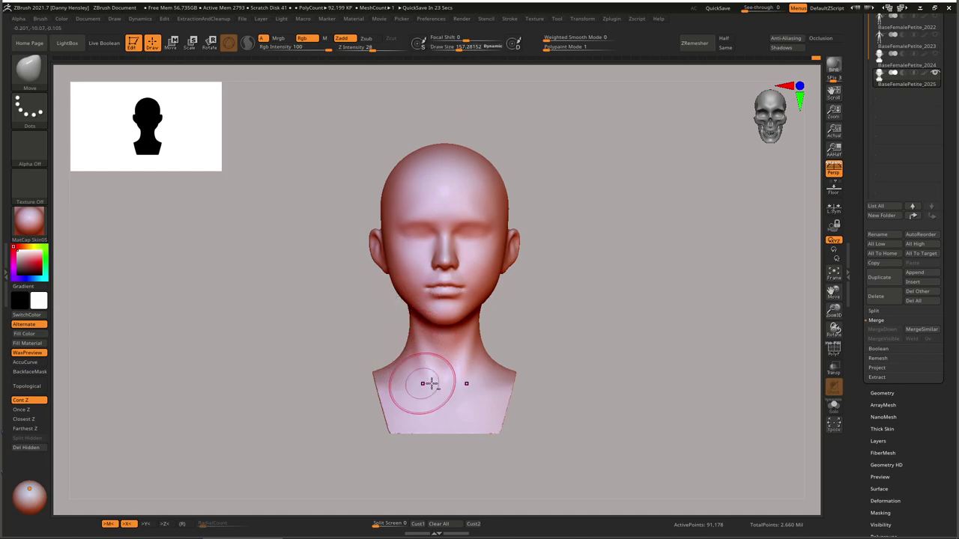
mouse_move(511, 242)
ctrl+right_down()
mouse_move(516, 334)
mouse_move(551, 297)
ctrl+right_up()
drag(202, 135, 385, 228)
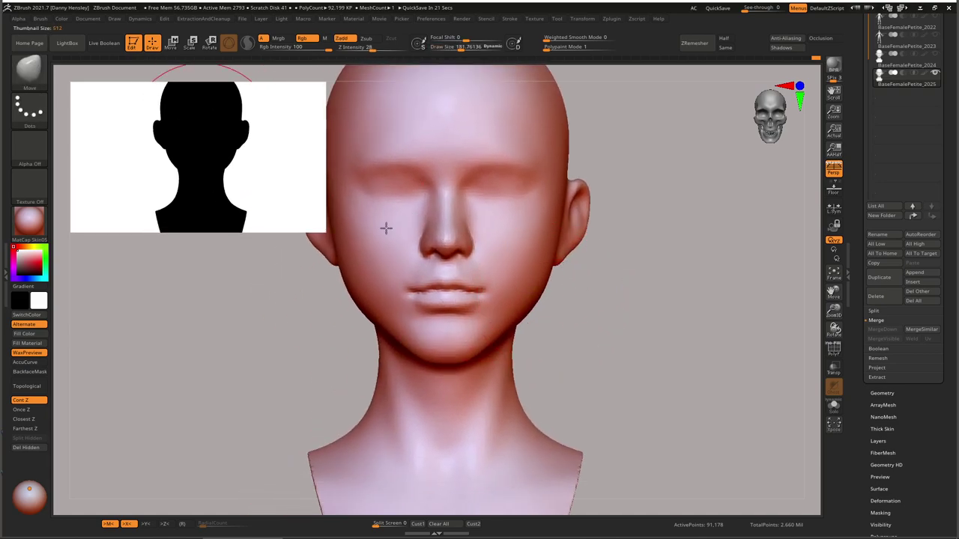
drag(278, 184, 136, 100)
ctrl+right_drag(521, 296, 538, 239)
alt+right_drag(538, 239, 542, 217)
drag(544, 214, 515, 251)
Check the head and neck contours as a black silhouette from both three-quarter sides and in profile, and restore the shaded display
key(v)
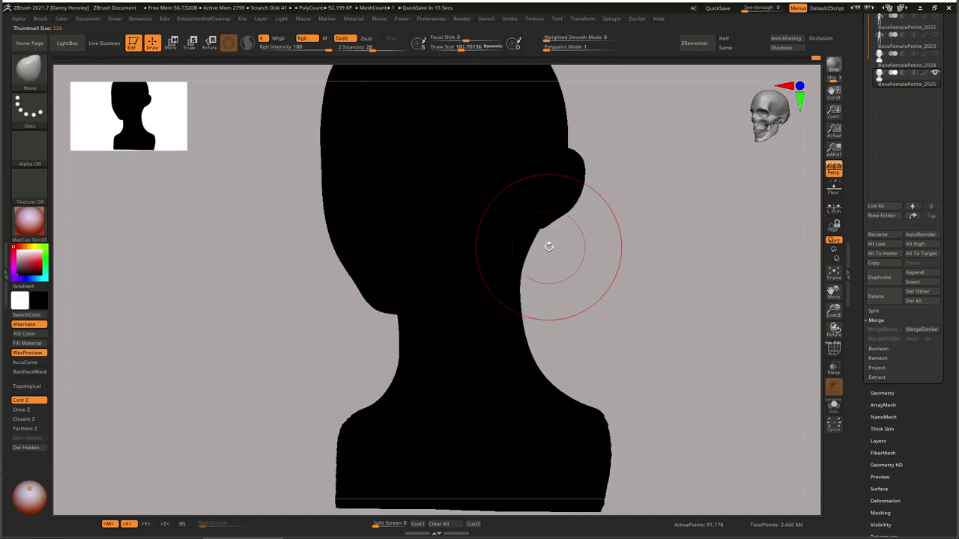
mouse_move(548, 245)
right_down()
mouse_move(574, 263)
mouse_move(541, 245)
mouse_move(552, 245)
right_up()
key(s)
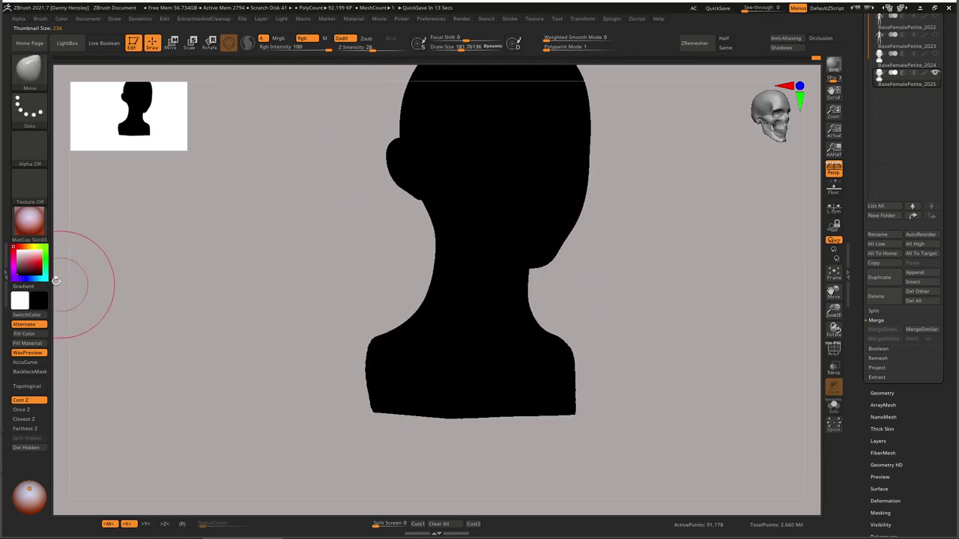
key(v)
key(v)
key(v)
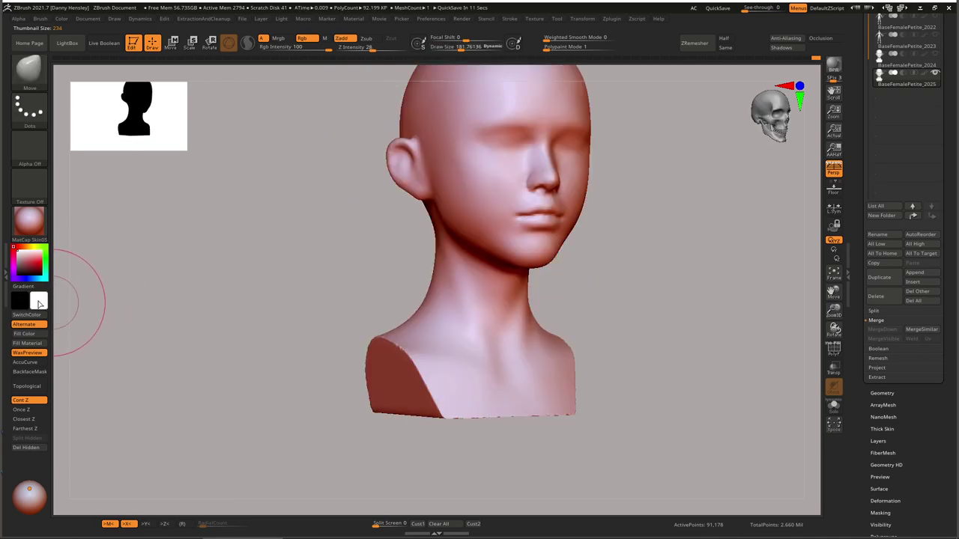
key(v)
mouse_move(335, 310)
right_down()
mouse_move(528, 317)
mouse_move(507, 308)
mouse_move(537, 274)
mouse_move(525, 304)
mouse_move(563, 268)
right_up()
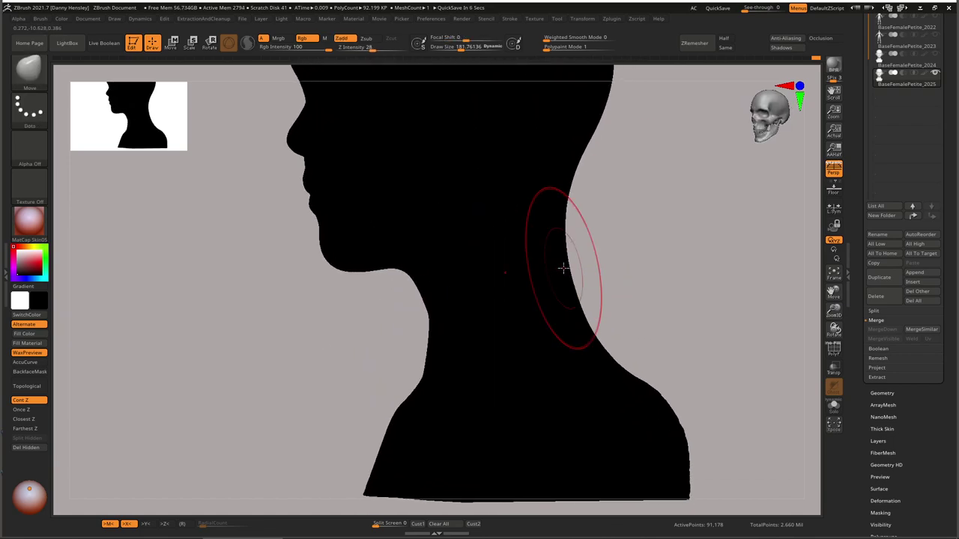
mouse_move(476, 275)
right_down()
mouse_move(496, 300)
mouse_move(432, 300)
mouse_move(442, 280)
mouse_move(506, 299)
mouse_move(471, 302)
right_up()
key(v)
Inspect the face in three-quarter view and set the Move brush's draw size to about 151
right_drag(435, 276, 550, 280)
right_drag(416, 201, 514, 278)
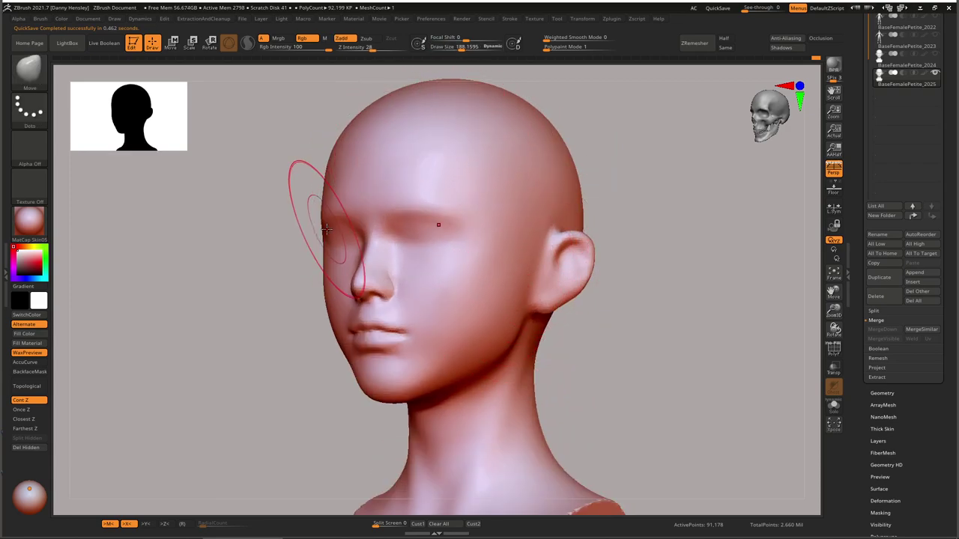
key(s)
drag(328, 227, 323, 227)
alt+right_drag(519, 351, 526, 291)
key(s)
drag(581, 289, 577, 289)
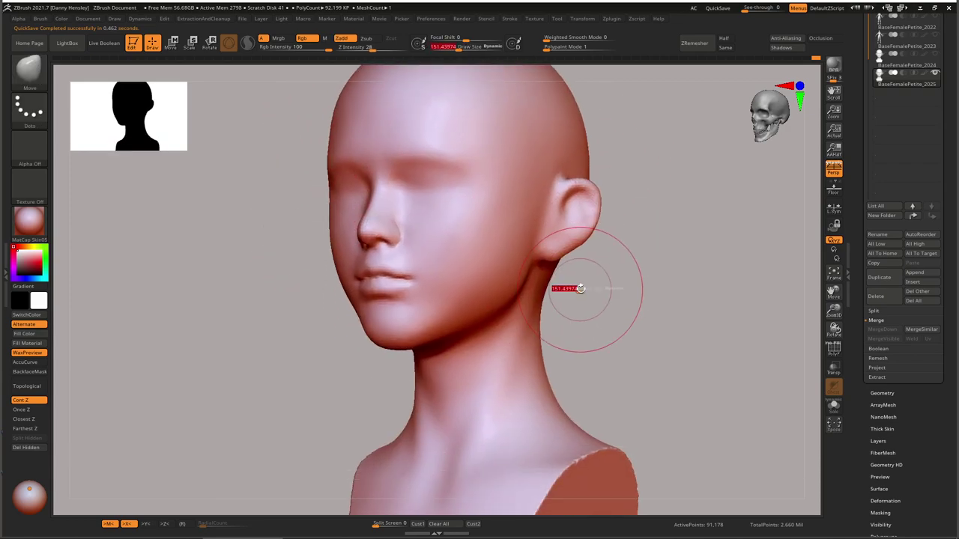
Compare the head from both three-quarter sides and set the Move brush's draw size to about 135
right_drag(590, 397, 636, 404)
mouse_move(636, 404)
ctrl+right_down()
mouse_move(531, 353)
mouse_move(442, 291)
ctrl+right_up()
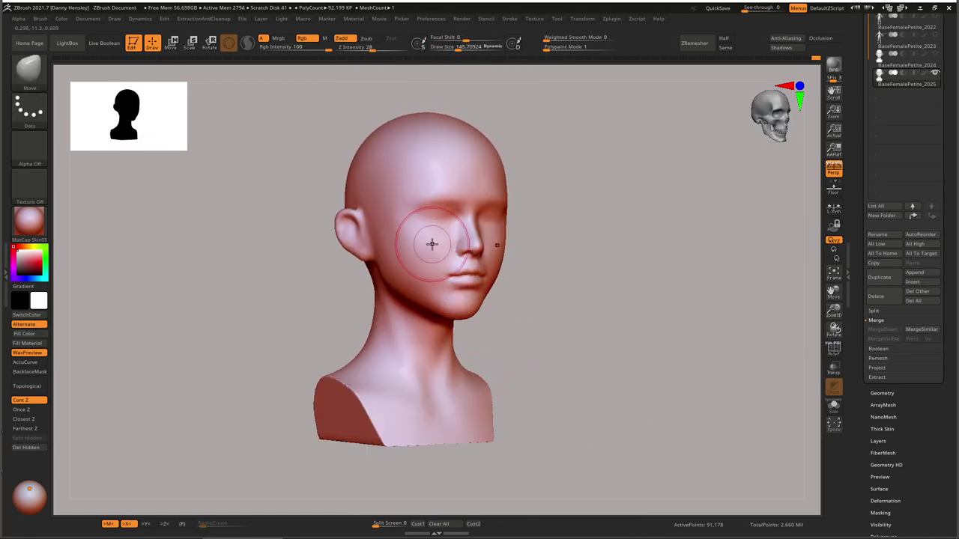
key(s)
drag(450, 255, 447, 255)
right_drag(447, 254, 509, 253)
key(s)
drag(508, 256, 506, 255)
right_drag(547, 262, 449, 291)
mouse_move(449, 290)
ctrl+right_down()
mouse_move(442, 266)
mouse_move(401, 273)
ctrl+right_up()
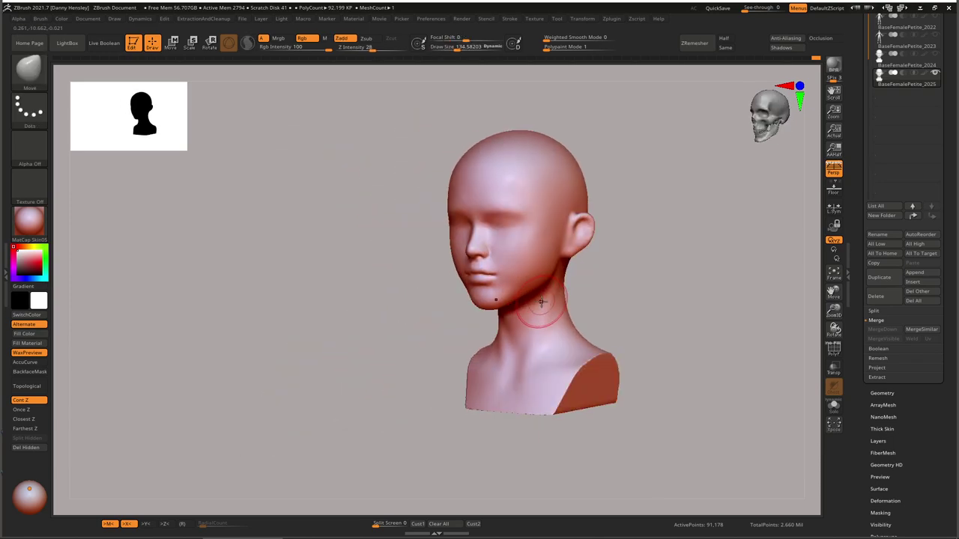
Append a Plane3D subtool to the bust, select it and bring up the move gizmo on it
right_drag(541, 302, 609, 332)
click(912, 272)
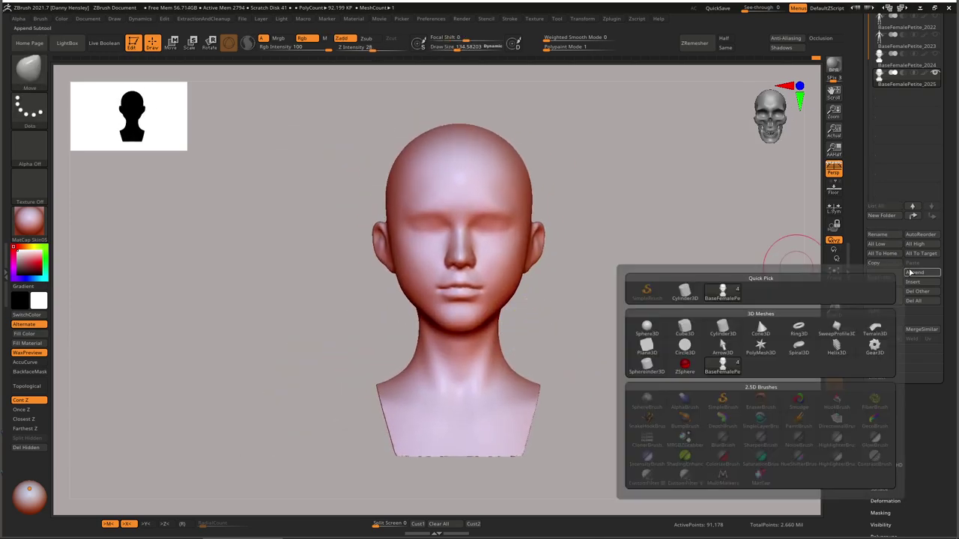
click(641, 349)
click(881, 102)
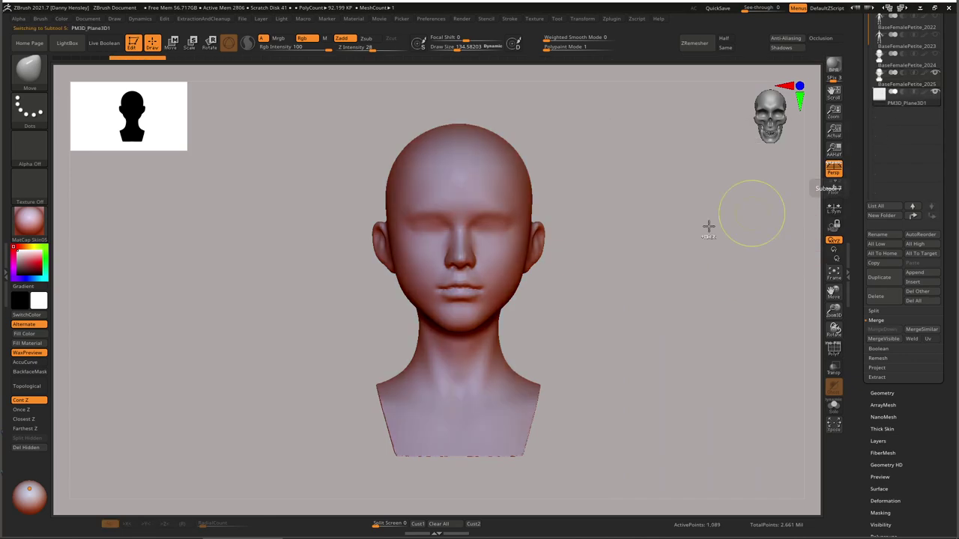
ctrl+right_drag(689, 244, 533, 325)
alt+right_drag(534, 325, 491, 176)
key(w)
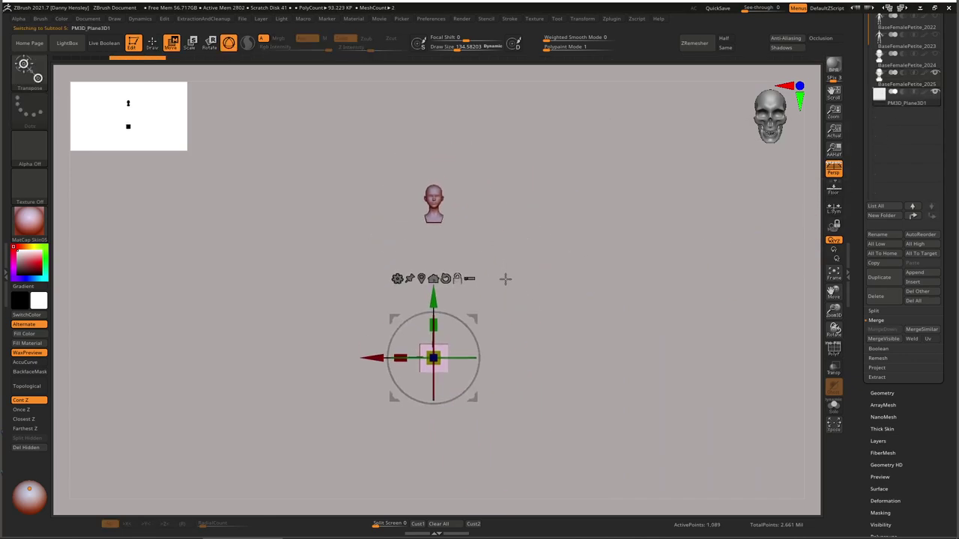
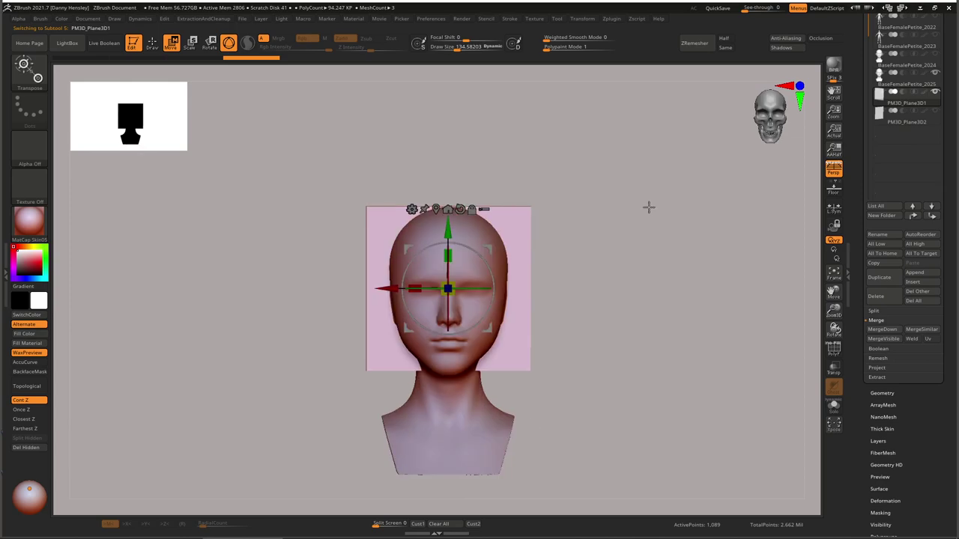
Show the polyframe and replace the plane behind the head with a PolyPlane divided two by two
key(f)
click(412, 208)
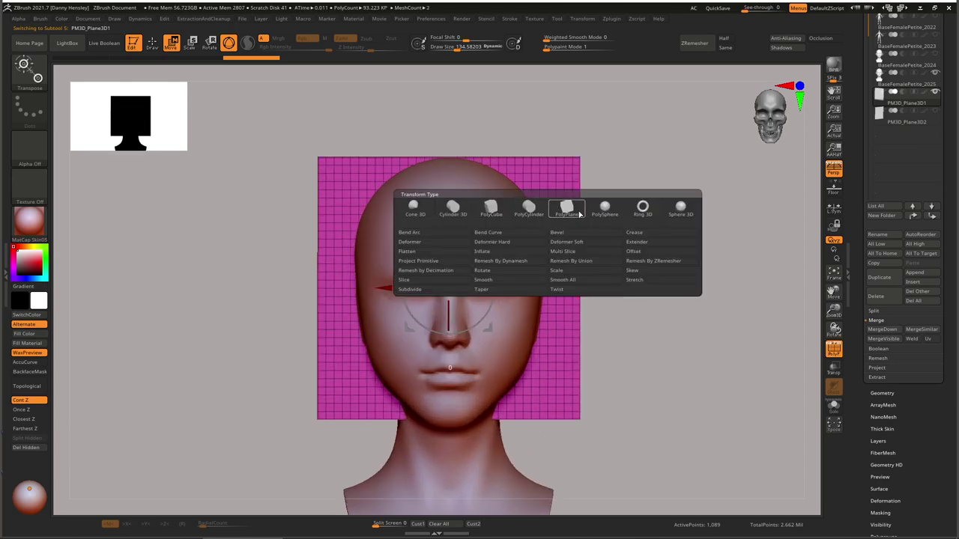
click(567, 210)
drag(448, 288, 481, 277)
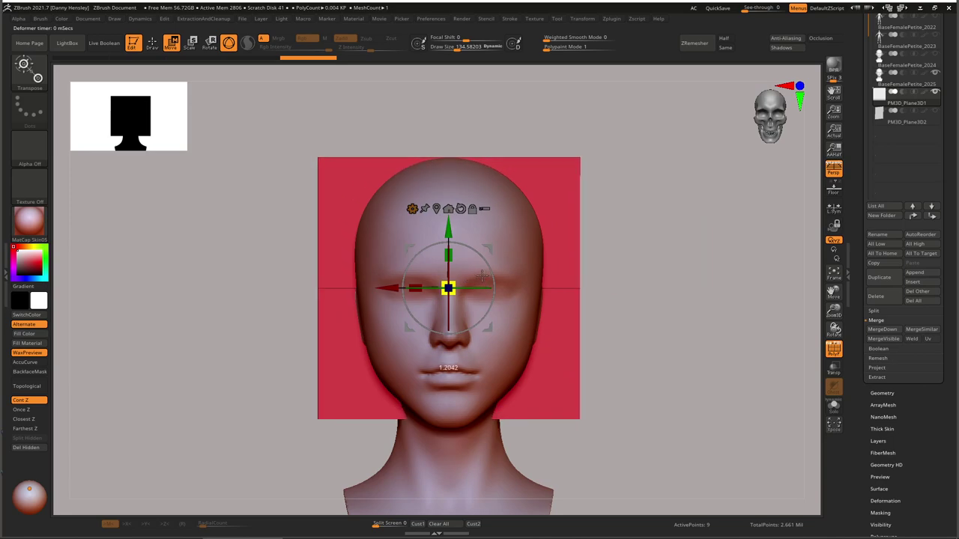
alt+right_drag(482, 276, 513, 236)
Return to Draw mode with a draw size of about 104 and compare the isolated plane's midline with the head
key(alt+s)
click(154, 47)
key(s)
drag(444, 173, 440, 173)
alt+right_drag(612, 321, 627, 287)
alt+right_drag(627, 287, 612, 317)
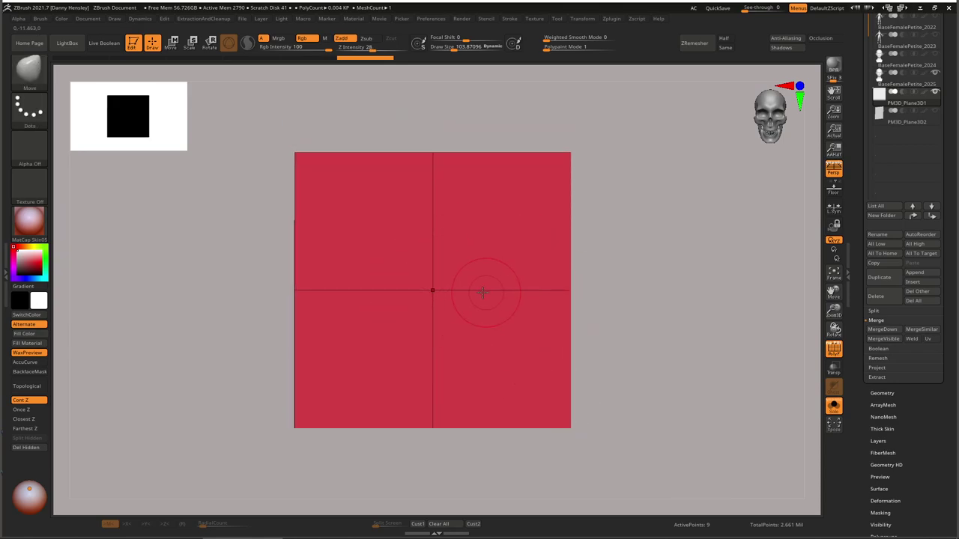
alt+right_drag(481, 283, 507, 280)
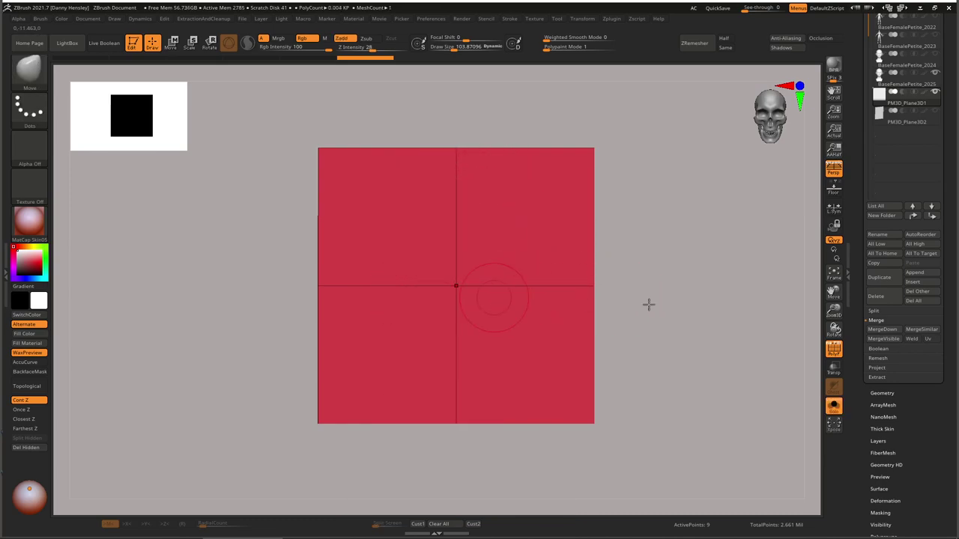
key(ctrl+s)
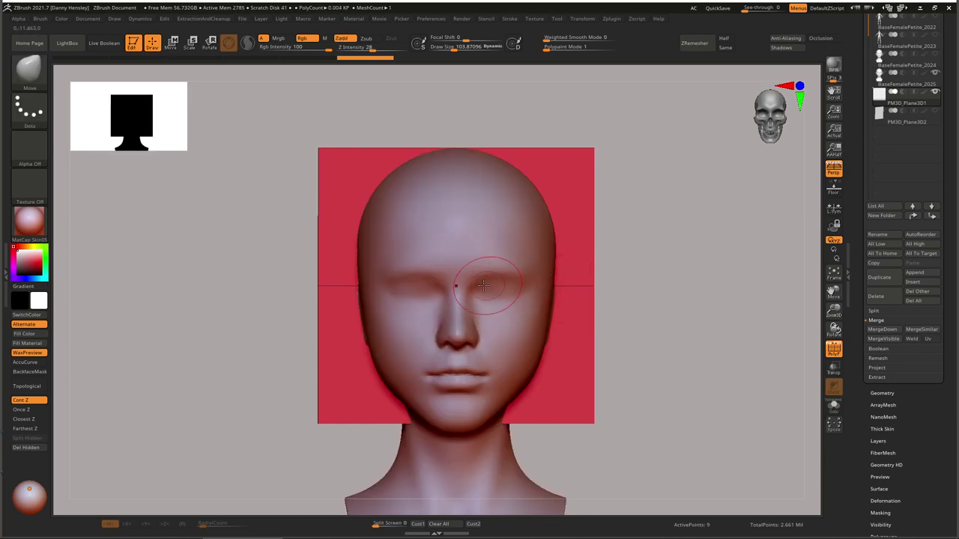
Insert a horizontal edge loop with ZModeler across the plane's lower half at the base of the nose
ctrl+right_drag(498, 295, 501, 272)
mouse_move(504, 301)
alt+right_down()
mouse_move(523, 251)
mouse_move(527, 287)
mouse_move(502, 283)
alt+right_up()
key(ctrl+s)
ctrl+right_drag(502, 282, 544, 292)
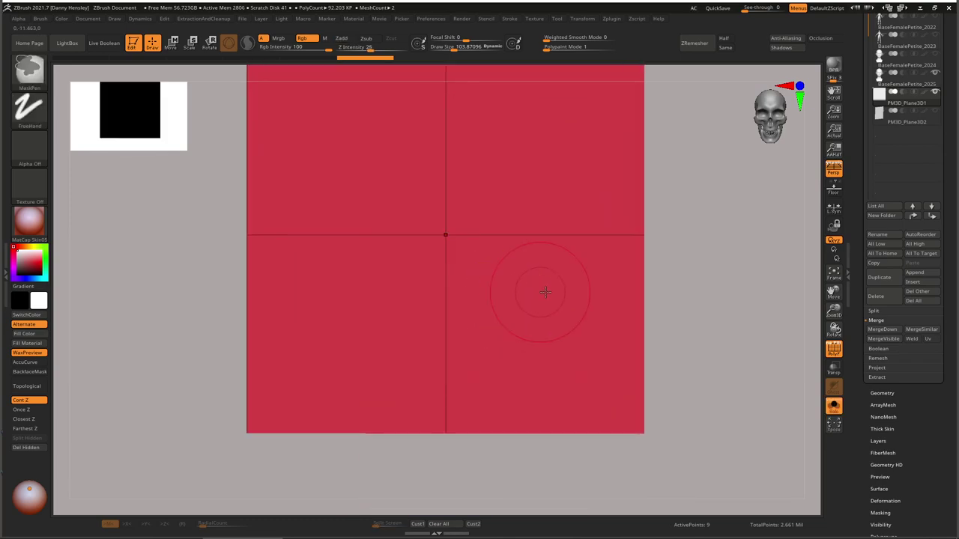
key(b)
key(z)
key(m)
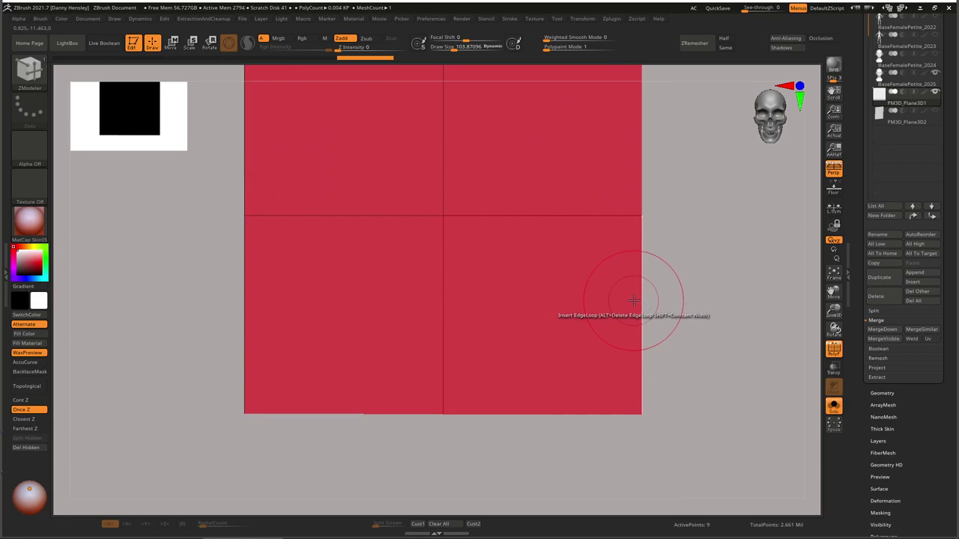
click(642, 309)
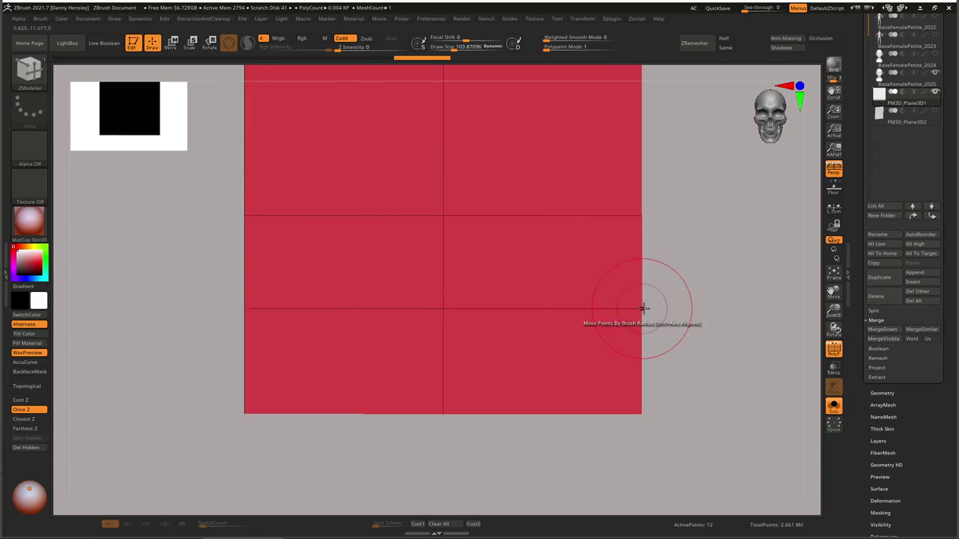
key(ctrl+shift+s)
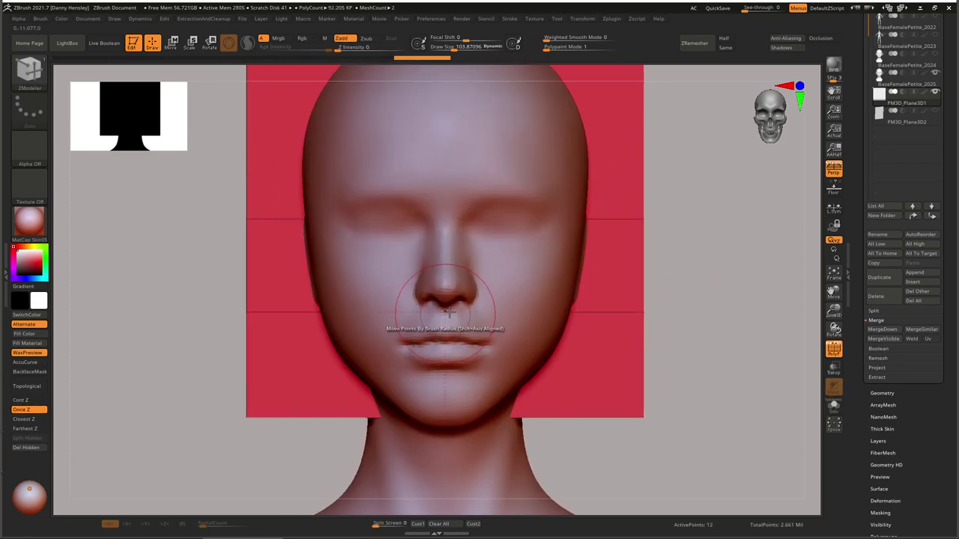
Insert another horizontal edge loop just below the lips, about halfway down the plane's lowest band
mouse_move(464, 309)
alt+right_down()
mouse_move(476, 299)
mouse_move(561, 299)
mouse_move(555, 312)
alt+right_up()
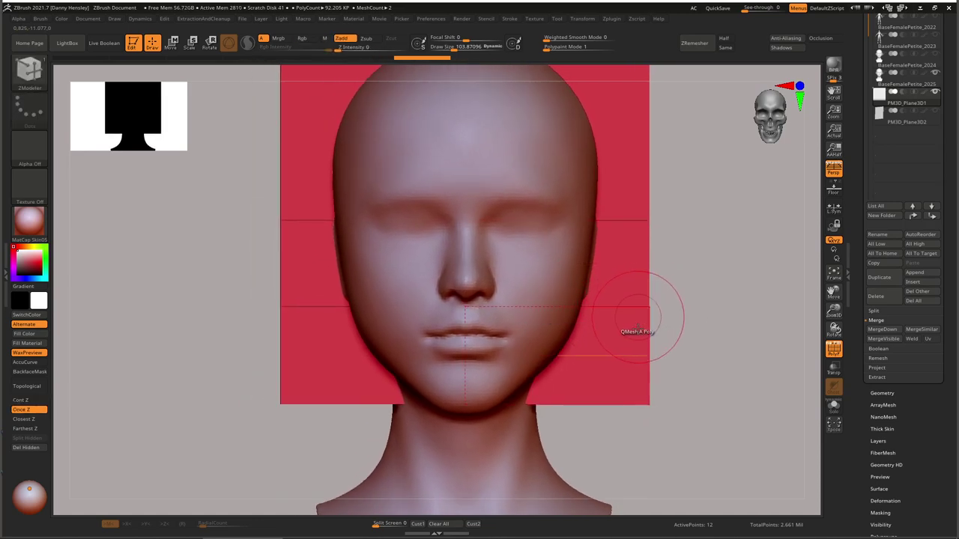
alt+right_drag(676, 312, 668, 285)
ctrl+right_drag(668, 285, 612, 294)
ctrl+right_drag(612, 294, 558, 326)
alt+right_drag(557, 326, 565, 311)
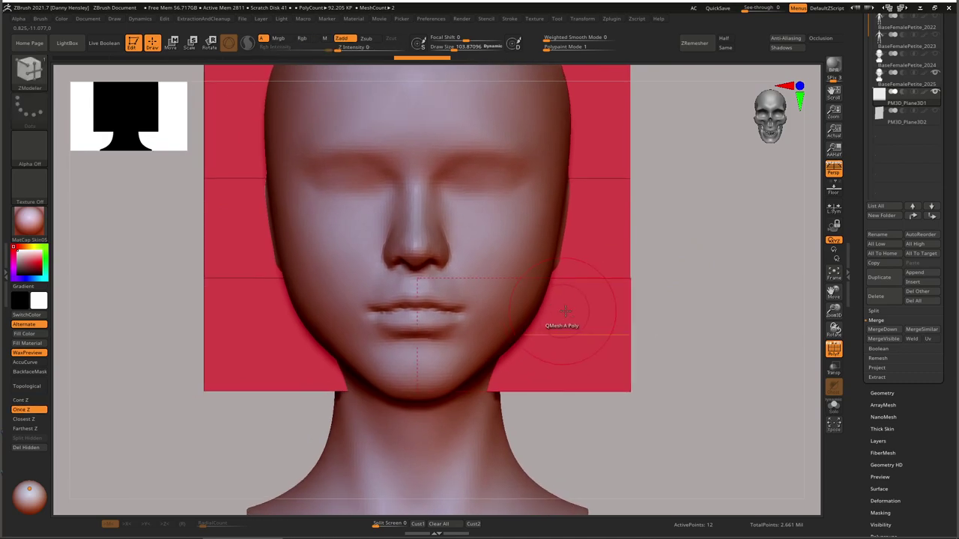
click(631, 333)
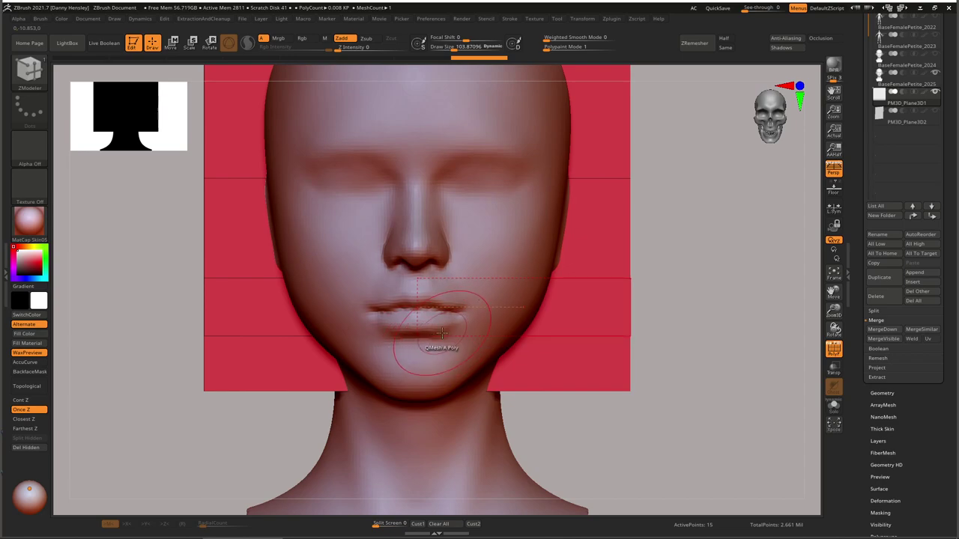
Isolate the plane's band between the nose base and lower lip, assign it its own polygroup and unhide the rest
mouse_move(456, 340)
ctrl+right_down()
mouse_move(465, 324)
mouse_move(442, 318)
mouse_move(499, 306)
mouse_move(466, 295)
mouse_move(475, 312)
mouse_move(444, 305)
ctrl+right_up()
key(ctrl+s)
shift+right_drag(424, 165, 438, 212)
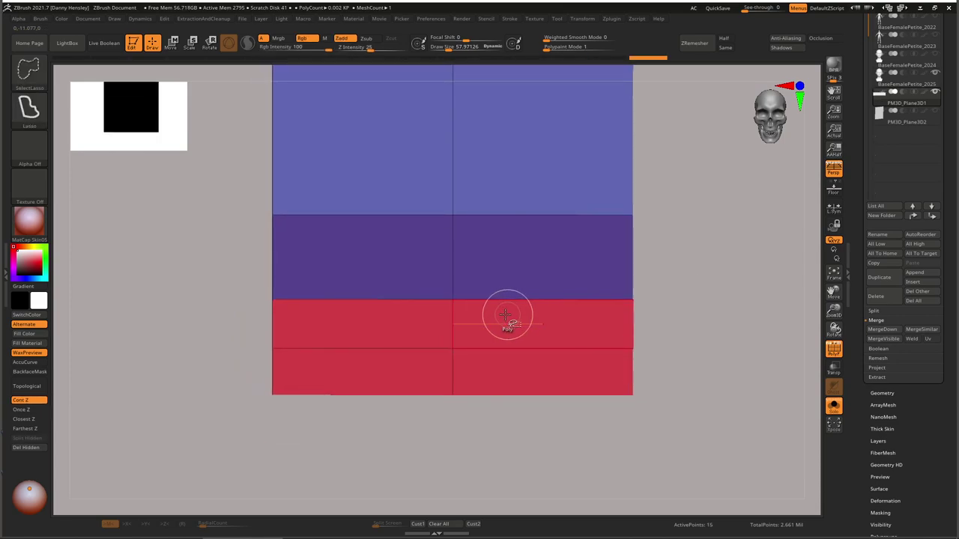
ctrl+shift+click(453, 321)
ctrl+shift+drag(691, 323, 714, 337)
key(ctrl+w)
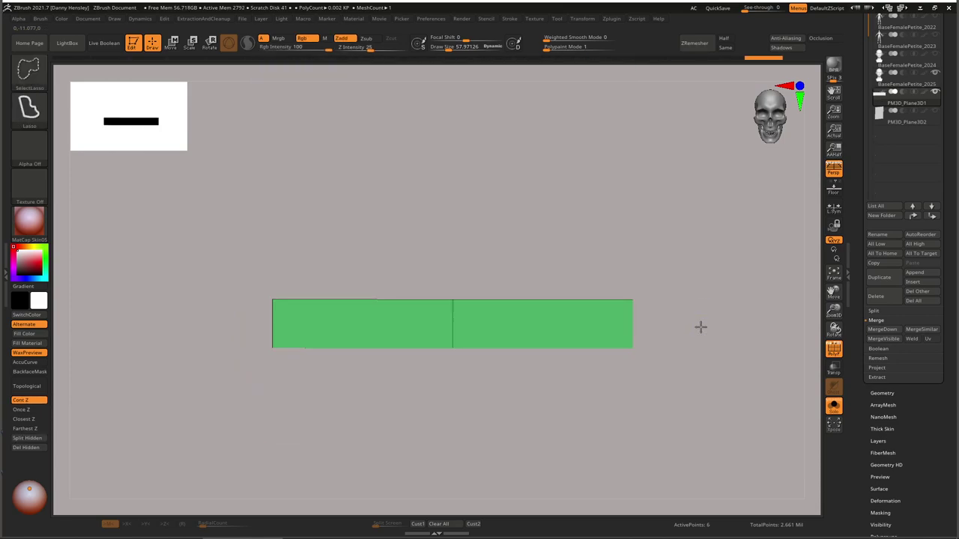
ctrl+shift+click(701, 327)
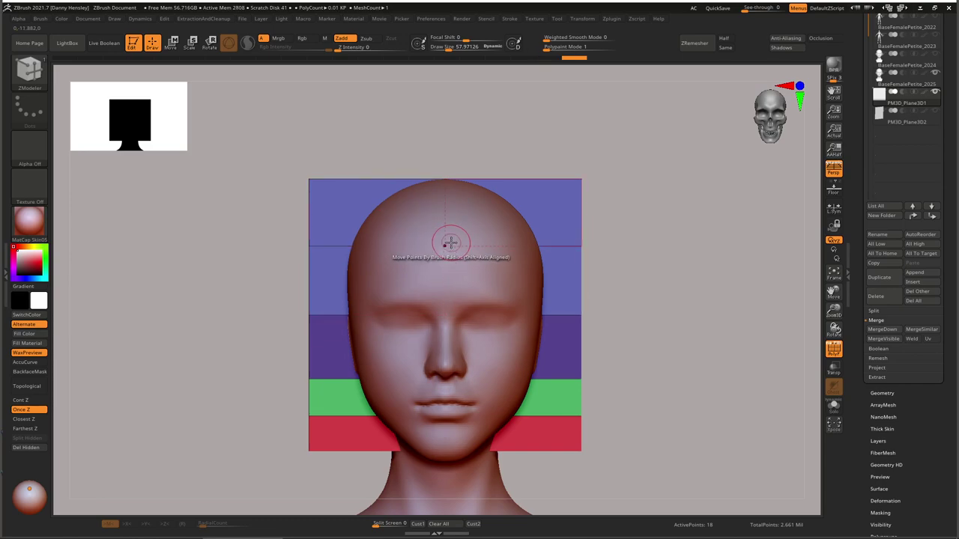
Assign a separate polygroup to the plane's top band and show the banded plane behind the head again
key(ctrl+shift+s)
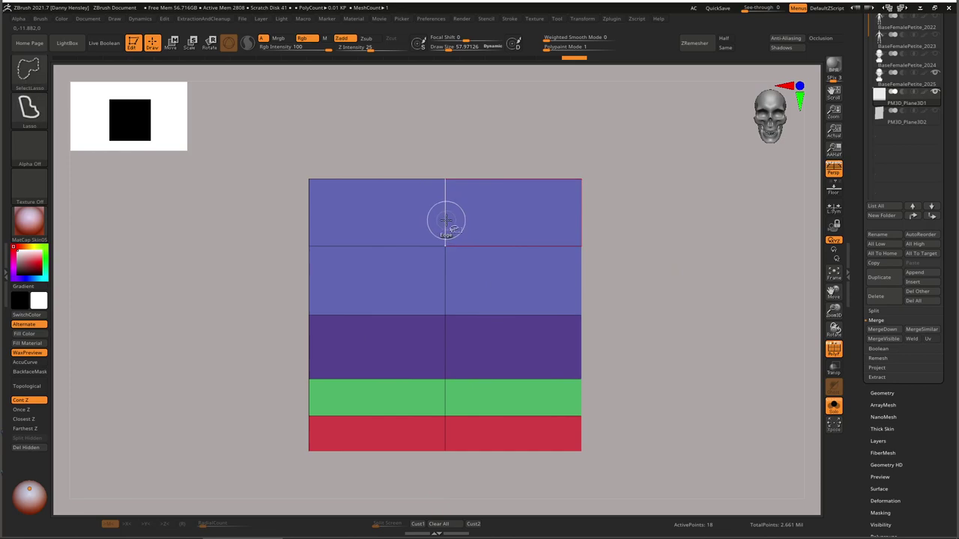
ctrl+shift+click(447, 224)
ctrl+shift+drag(686, 292, 712, 308)
ctrl+shift+click(638, 261)
key(shift+alt+s)
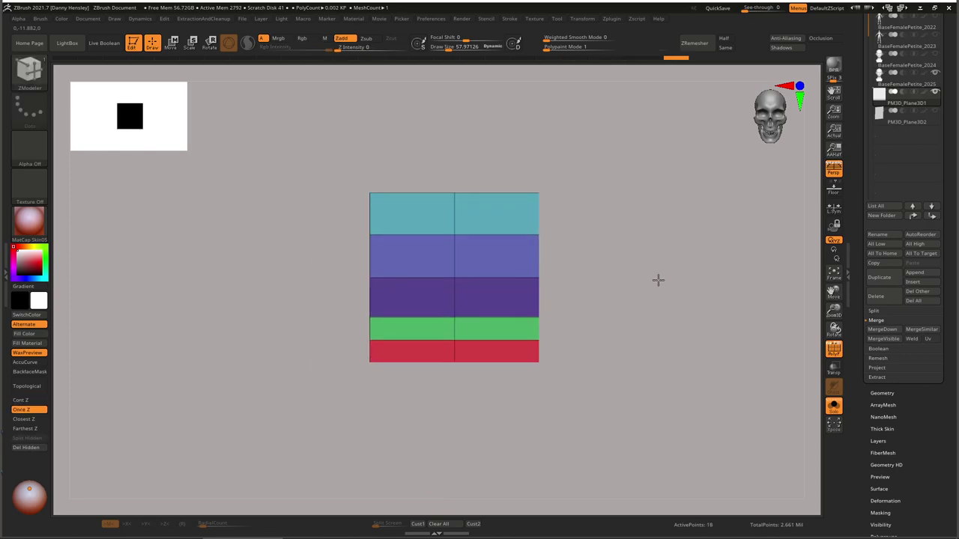
alt+right_drag(601, 330, 572, 336)
alt+right_drag(666, 340, 642, 313)
drag(592, 195, 608, 273)
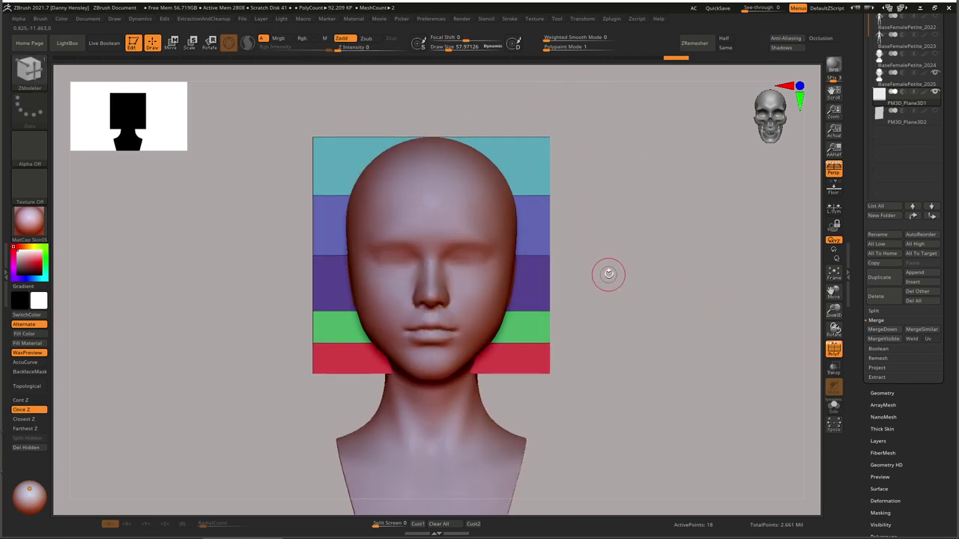
Isolate the banded guide plane by hiding the head with Solo
key(shift+alt+s)
alt+right_drag(564, 234, 564, 246)
ctrl+right_drag(565, 245, 584, 262)
alt+right_drag(584, 262, 602, 246)
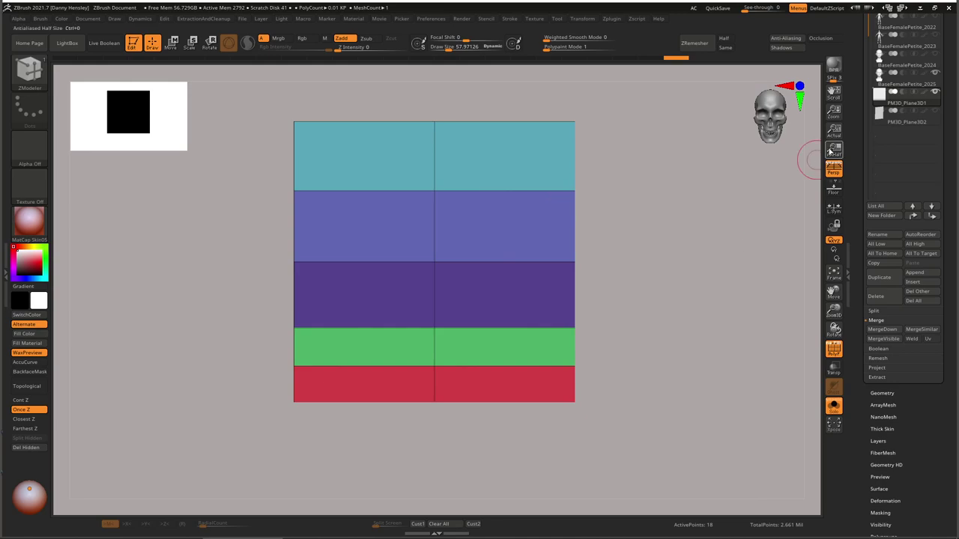
Try to colour the guide plane with Polypaint From Polygroups, and undo the blended fill
drag(853, 89, 857, 132)
click(887, 40)
click(874, 53)
click(873, 54)
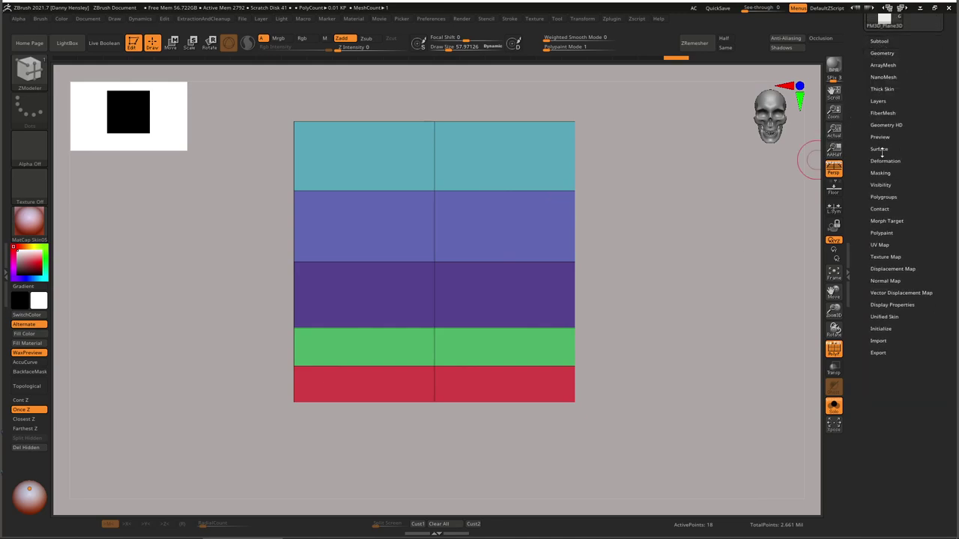
click(880, 233)
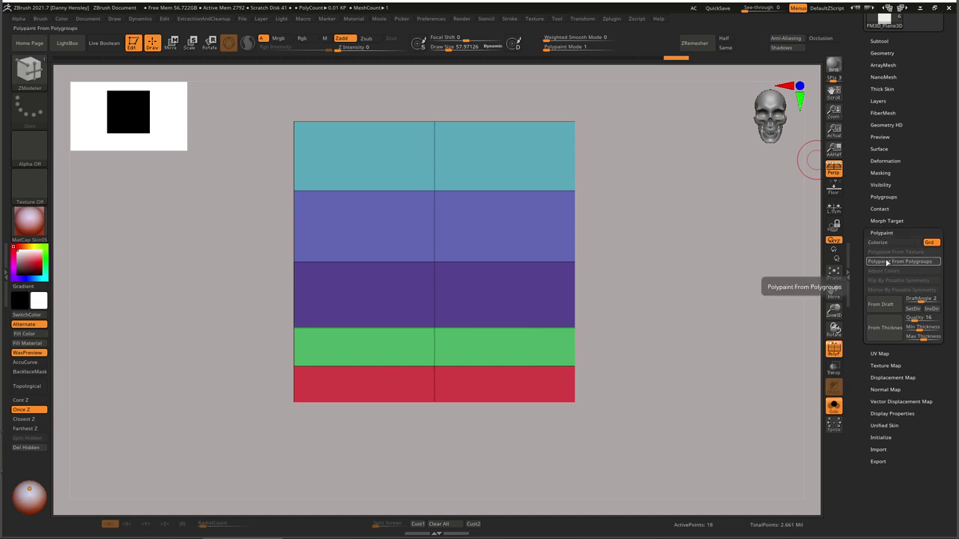
click(899, 261)
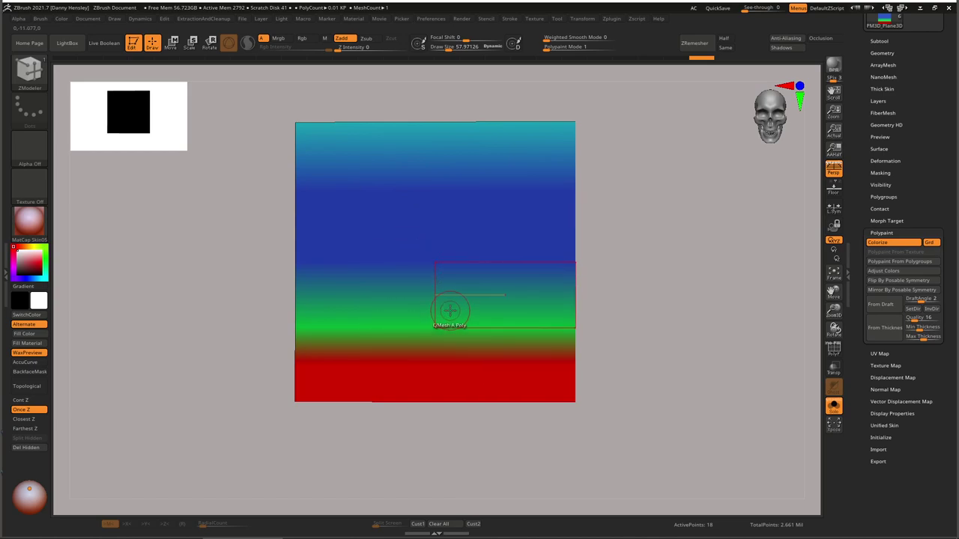
shift+drag(594, 298, 608, 299)
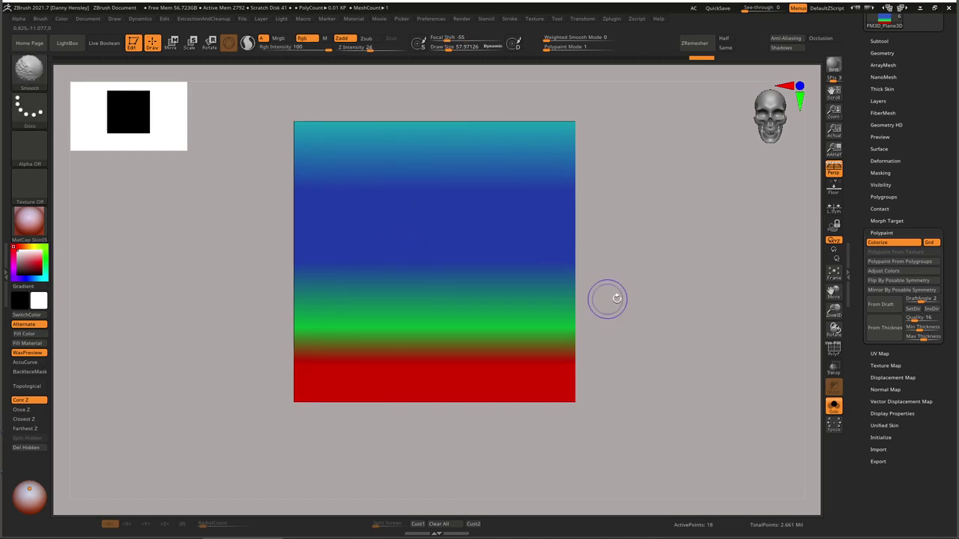
key(ctrl+z)
key(ctrl+z)
Unweld the guide plane's polygroup borders and display its polyframe to check the five bands
click(883, 53)
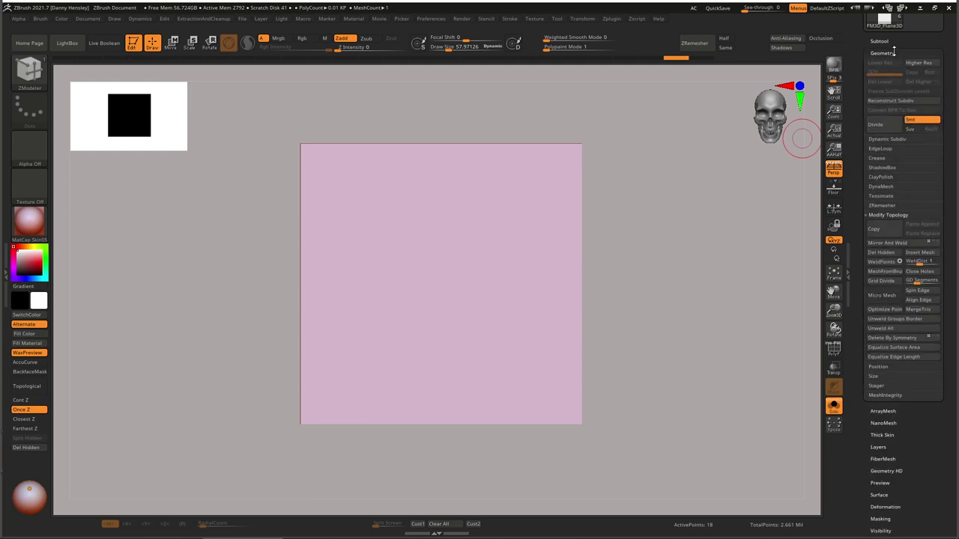
click(895, 318)
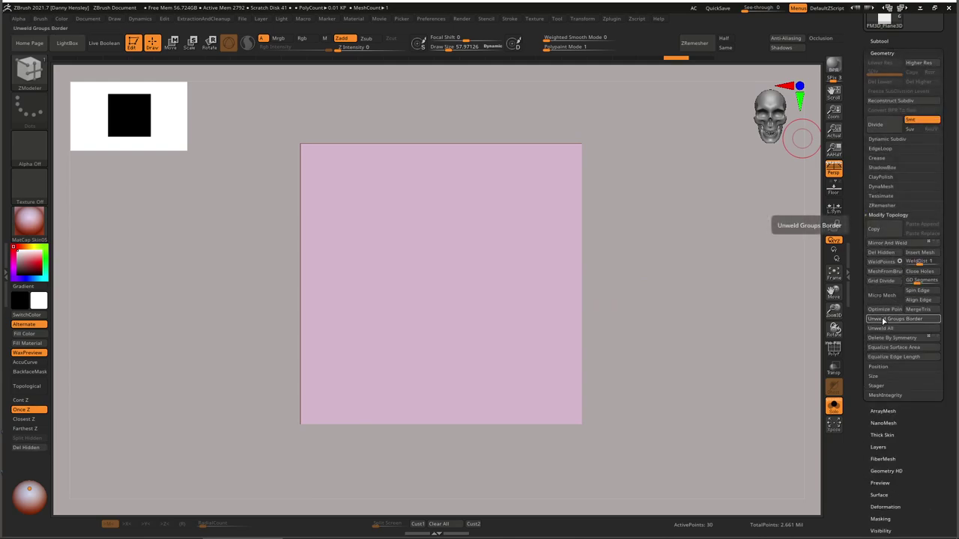
key(shift+f)
alt+drag(664, 274, 692, 269)
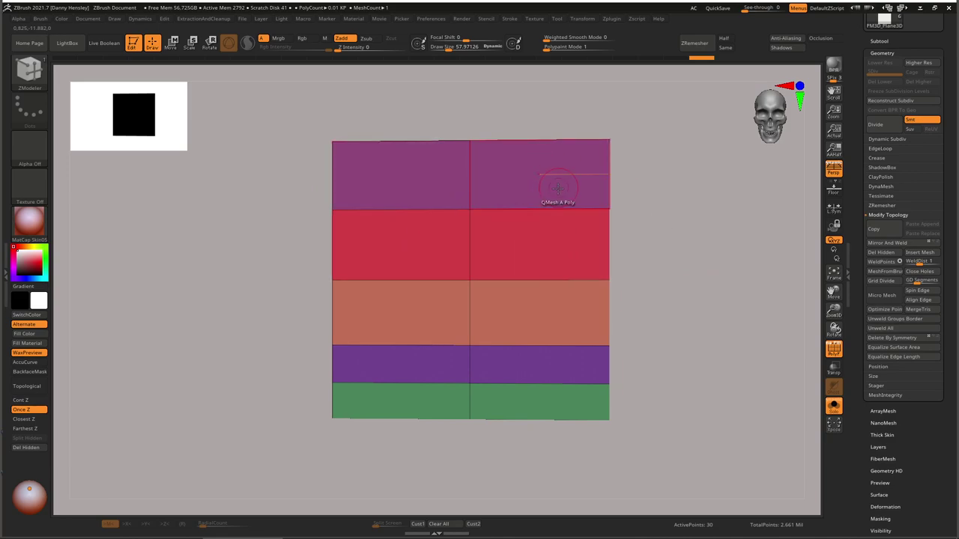
Fill the plane's bands with Polypaint From Polygroups, hide the polyframe and show the head in front again
click(883, 54)
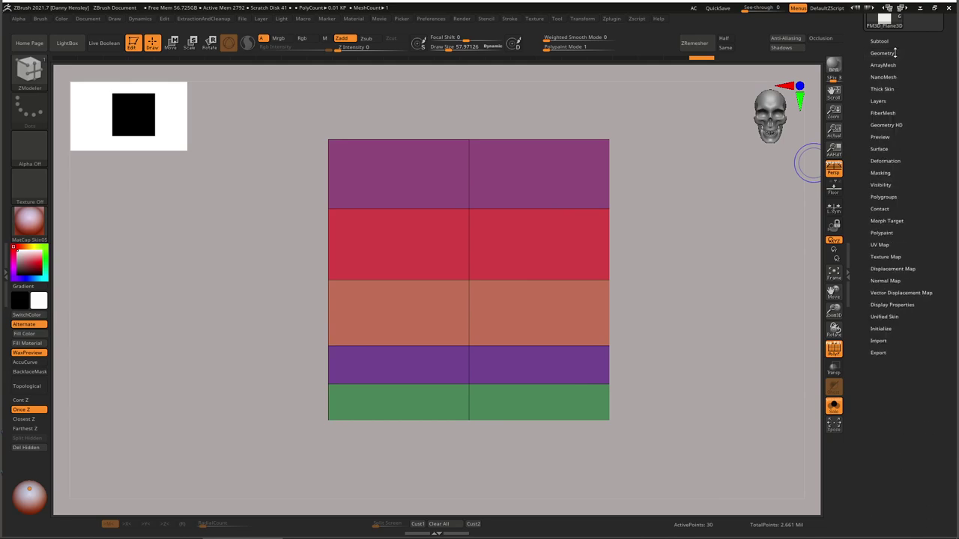
click(882, 233)
click(883, 263)
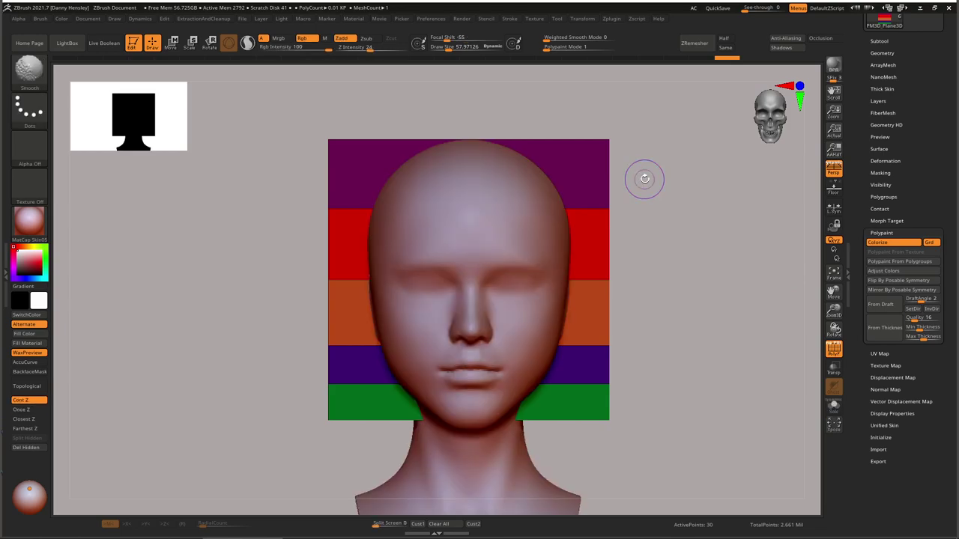
key(shift+f)
alt+drag(687, 227, 653, 229)
Activate the ZModeler brush and compare the coloured plane on its own with the view including the head
key(b)
key(z)
key(m)
mouse_move(647, 222)
right_down()
mouse_move(629, 217)
mouse_move(648, 224)
mouse_move(650, 240)
mouse_move(625, 225)
mouse_move(649, 222)
right_up()
key(ctrl+q)
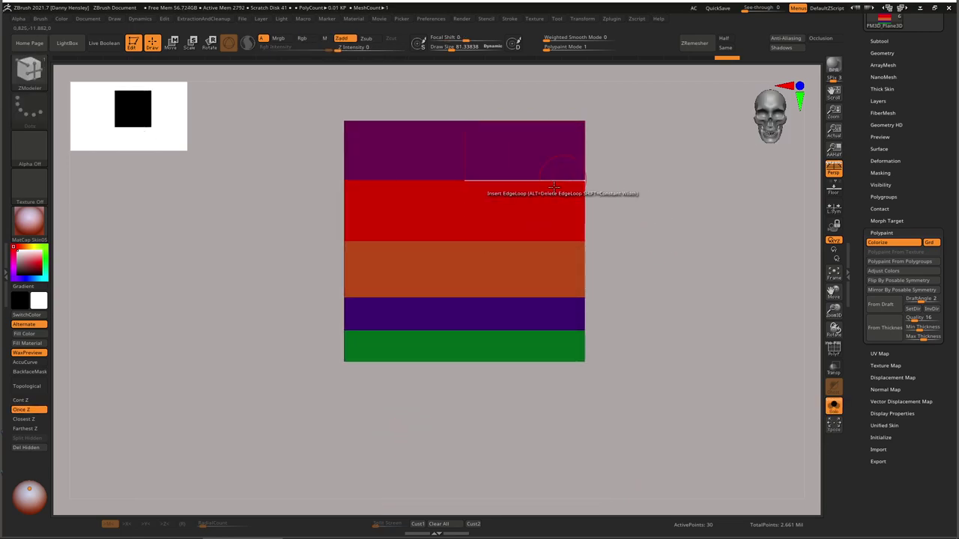
key(ctrl+shift+s)
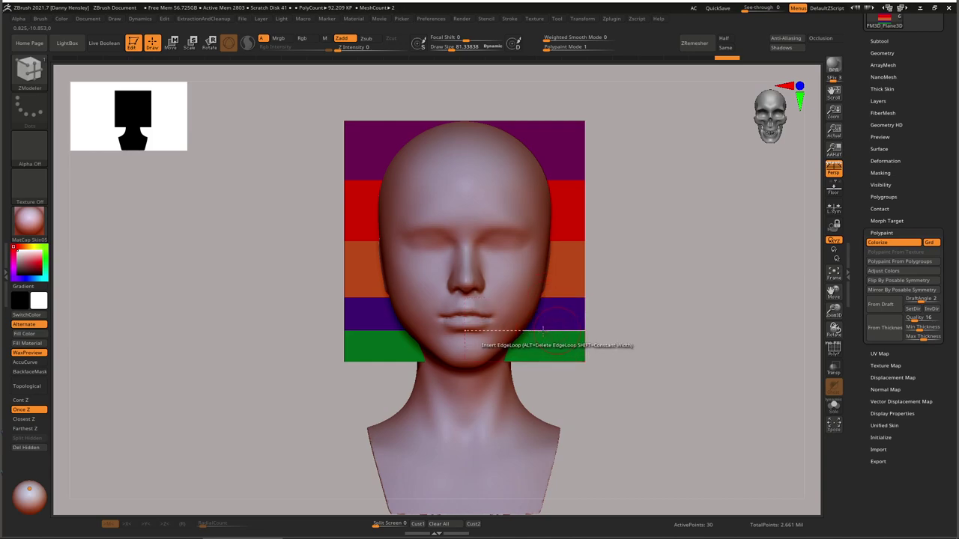
mouse_move(645, 334)
ctrl+right_down()
mouse_move(636, 300)
mouse_move(647, 340)
ctrl+right_up()
key(ctrl+1)
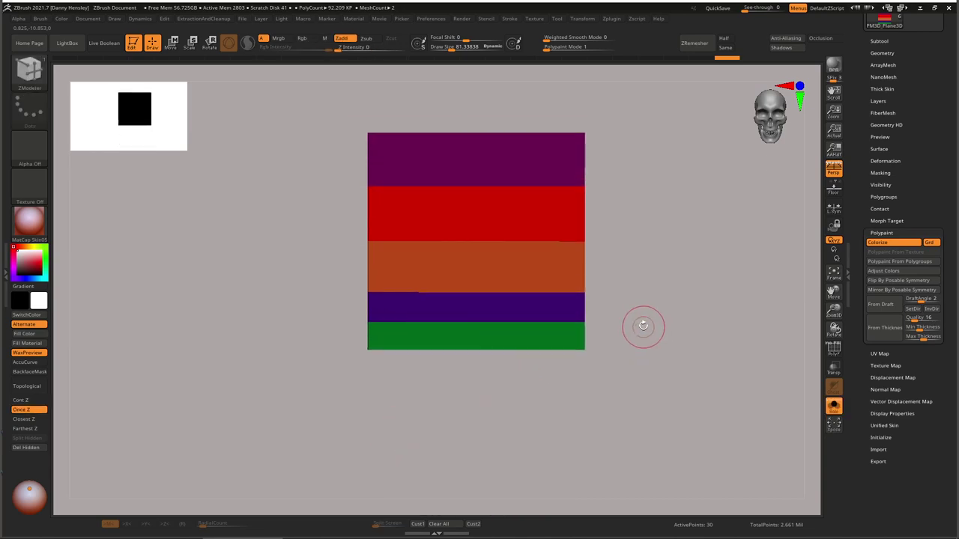
key(shift+s)
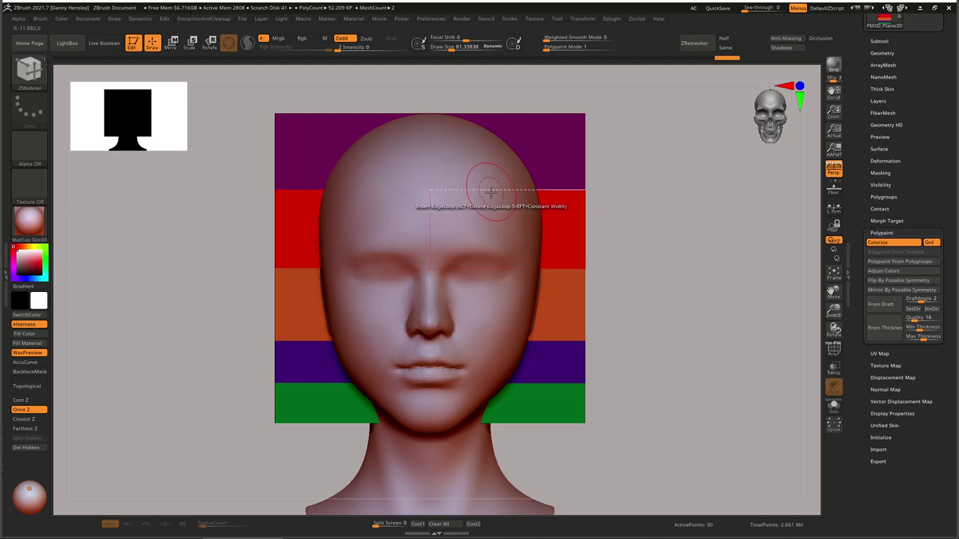
key(shift+s)
key(shift+s)
Examine from the front how the head's hairline, eyes, nose, lips and chin line up with the colour bands
ctrl+right_drag(606, 269, 616, 277)
mouse_move(616, 277)
right_down()
mouse_move(586, 272)
mouse_move(619, 278)
mouse_move(603, 266)
mouse_move(627, 266)
right_up()
key(ctrl+s)
key(ctrl+s)
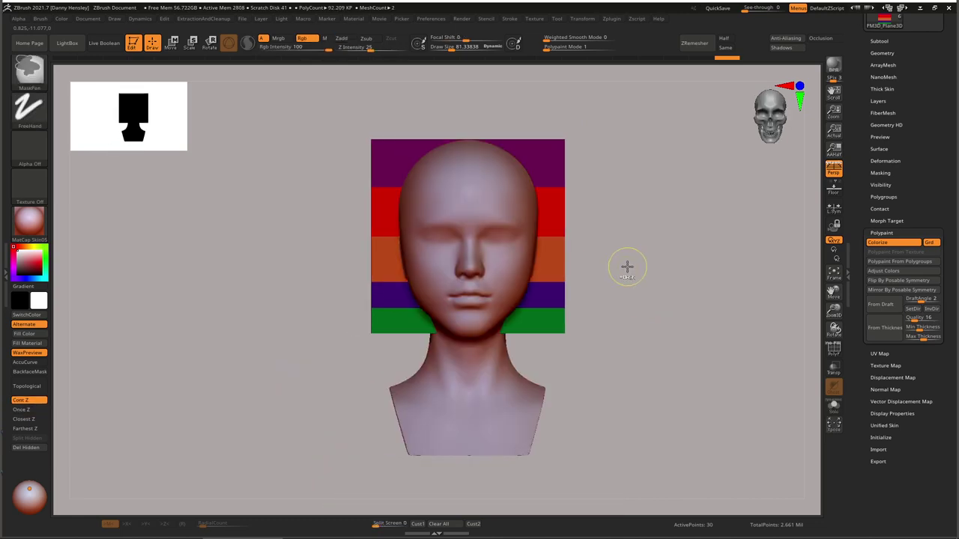
mouse_move(515, 224)
ctrl+right_down()
mouse_move(525, 237)
mouse_move(532, 233)
ctrl+right_up()
key(s)
drag(537, 239, 577, 221)
key(s)
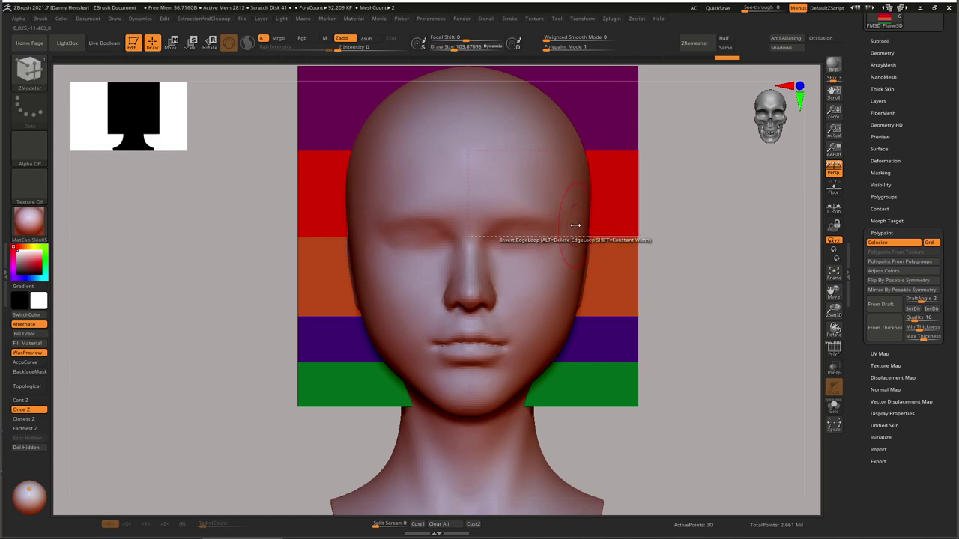
ctrl+right_drag(572, 255, 536, 242)
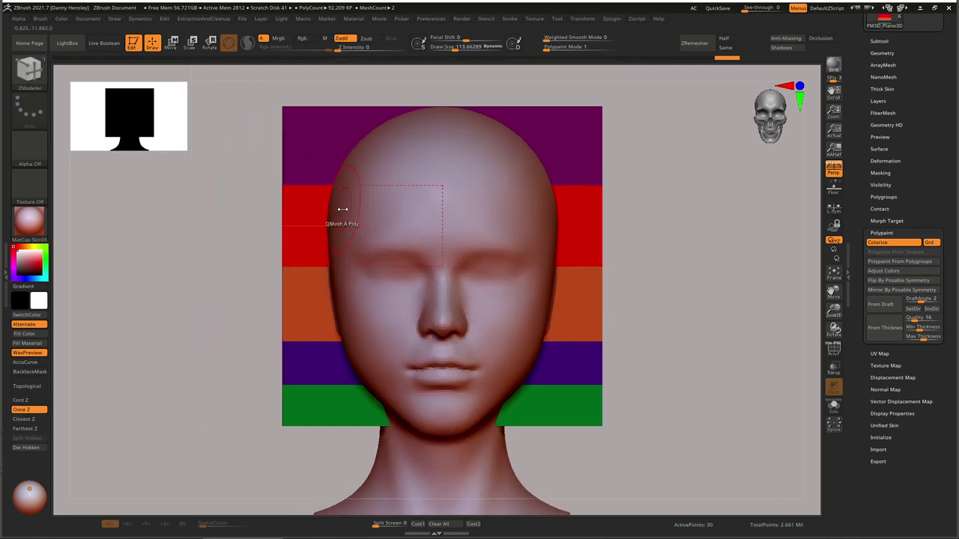
shift+right_drag(342, 209, 289, 400)
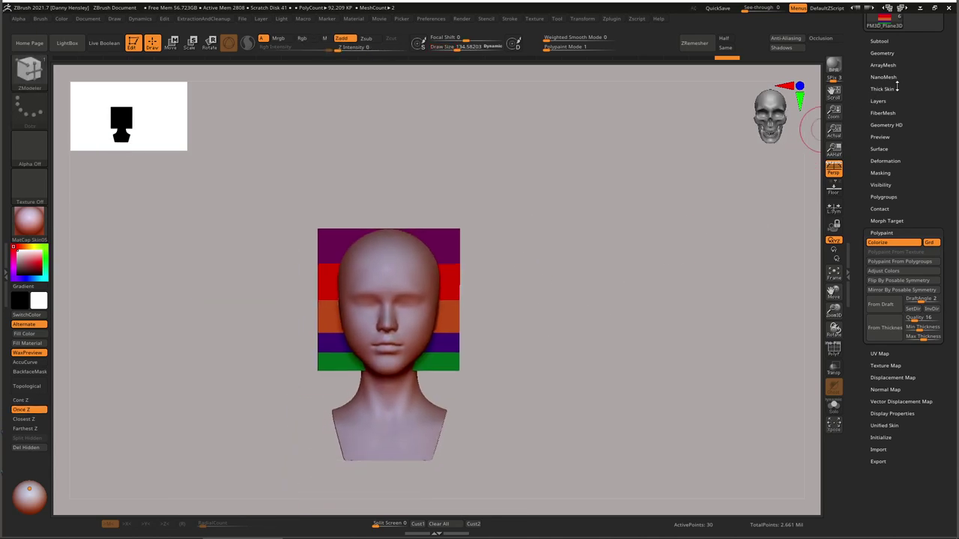
Select and show the PM3D_Plane3D2 subtool, isolate it in side view and display its polyframe
click(880, 40)
click(900, 169)
drag(638, 180, 521, 198)
click(934, 156)
key(ctrl+shift+s)
drag(619, 233, 638, 204)
key(shift+f)
key(f)
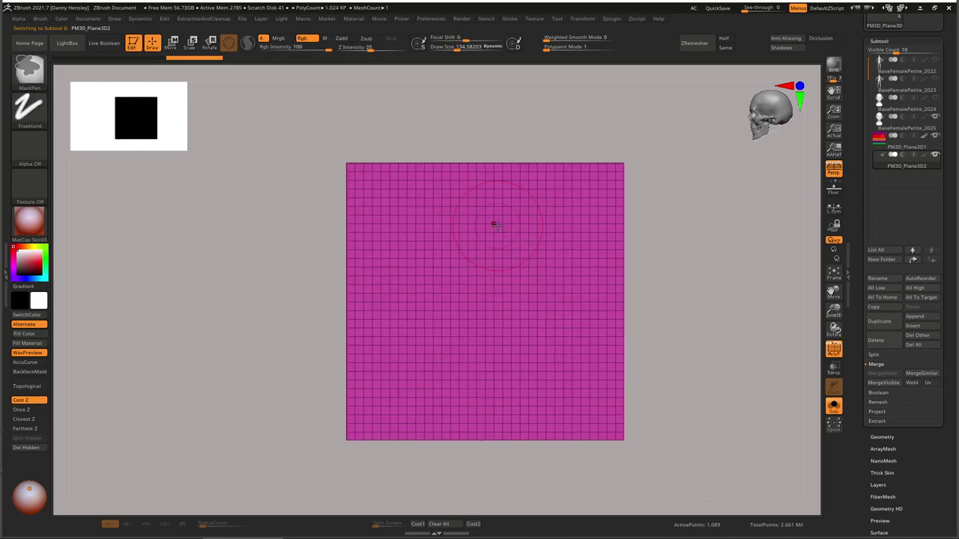
Replace the dense side plane with a 2×2 PolyPlane through the gizmo's transform types and show the head again
key(w)
click(448, 222)
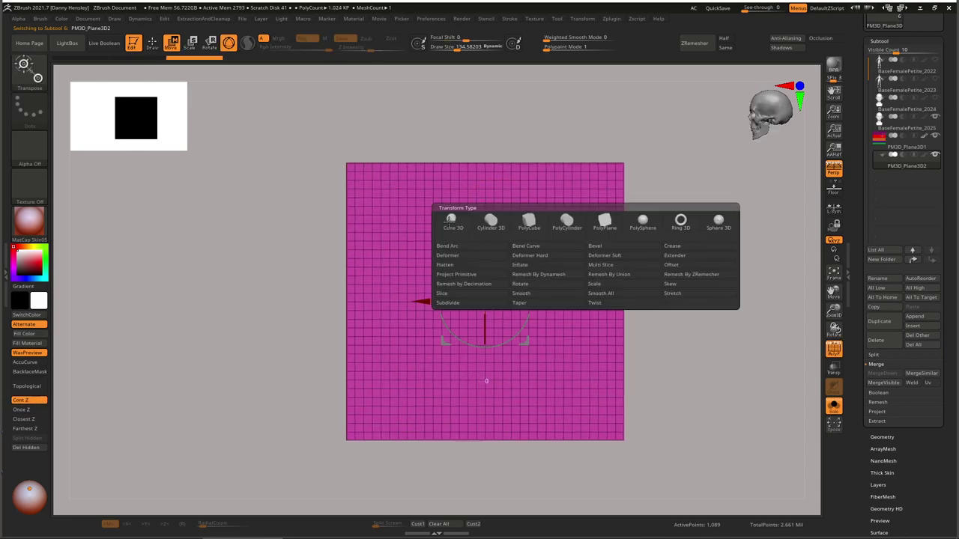
click(606, 222)
key(ctrl+shift+s)
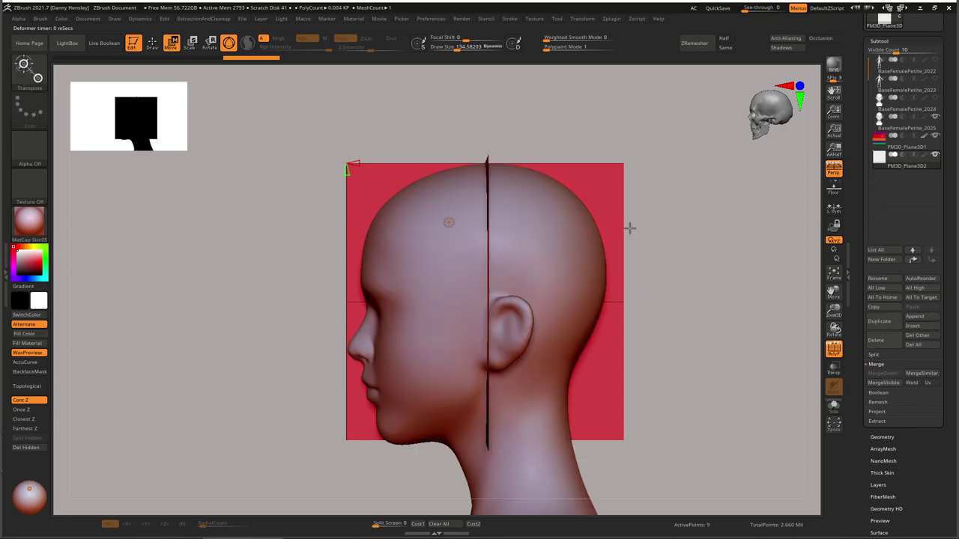
Insert a vertical edge loop with ZModeler about midway across the front half of the side plane
alt+right_drag(629, 229, 624, 224)
right_drag(527, 231, 536, 251)
key(ctrl+shift+s)
ctrl+right_drag(536, 251, 516, 250)
key(ctrl+shift+s)
alt+right_drag(478, 286, 494, 225)
key(ctrl+shift+s)
key(b)
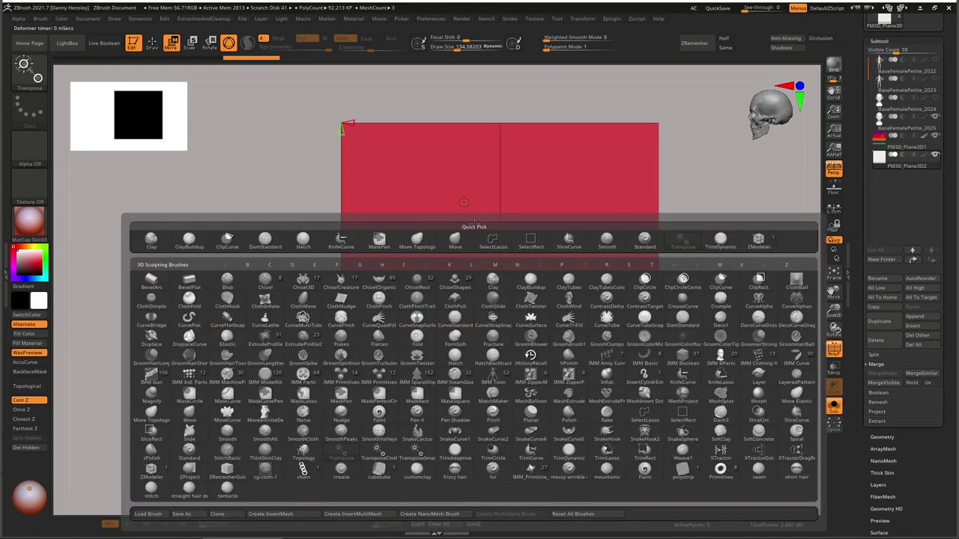
key(z)
key(m)
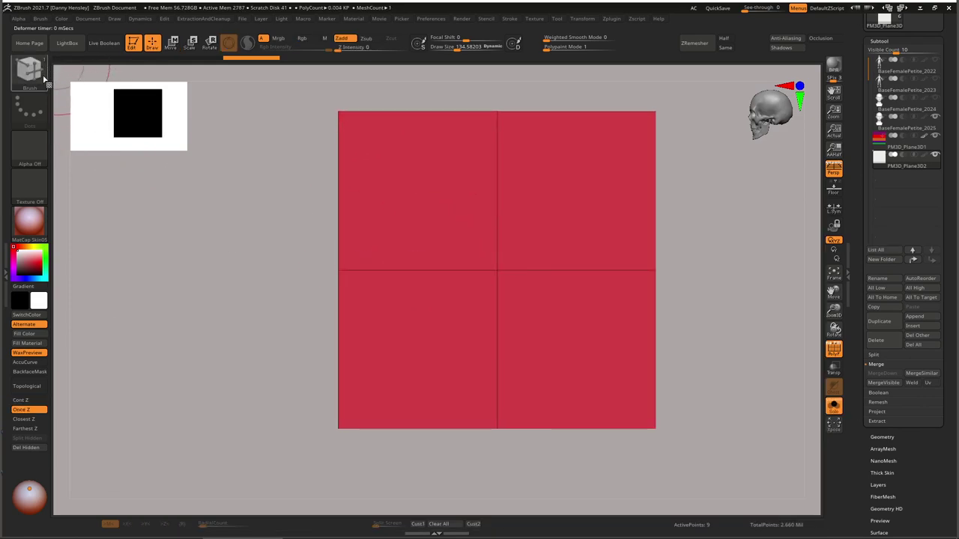
key(shift+ctrl+s)
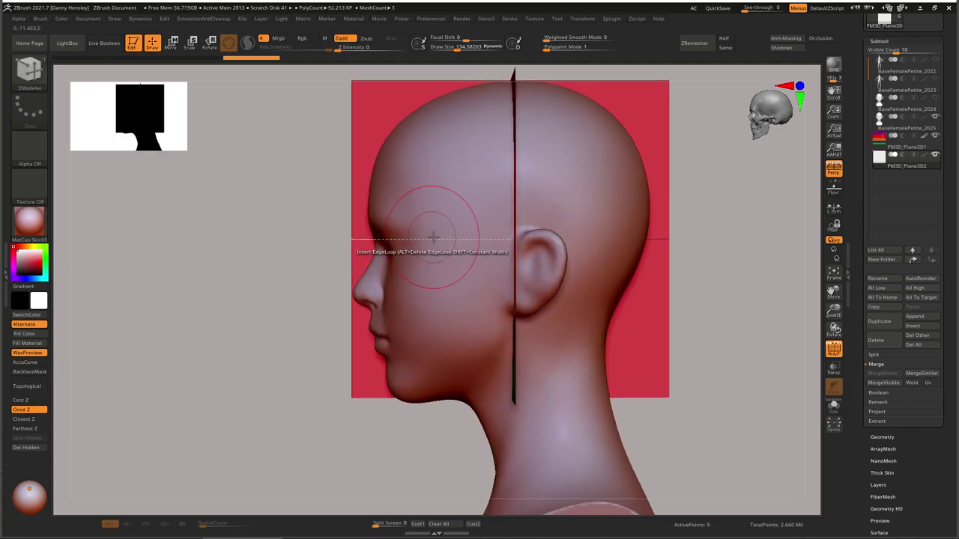
alt+right_drag(436, 117, 431, 148)
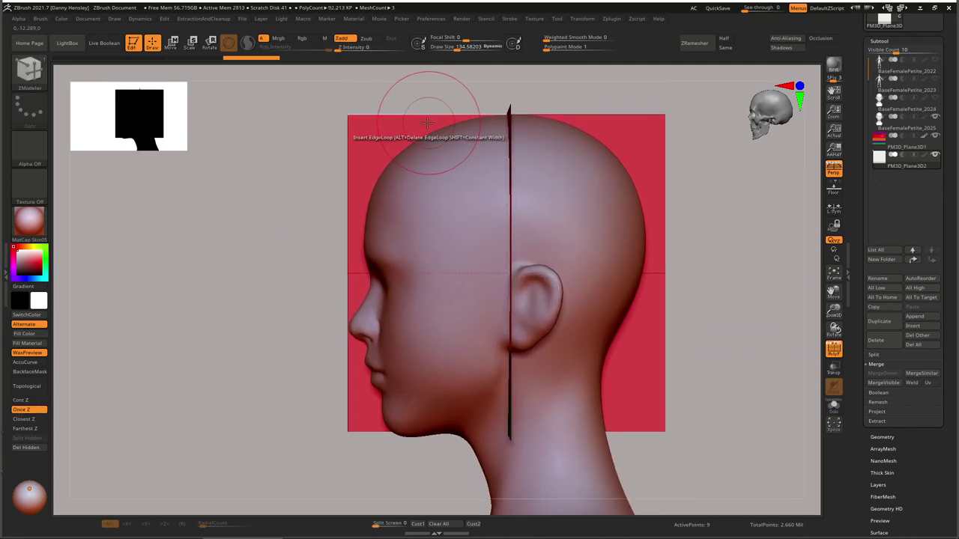
click(421, 121)
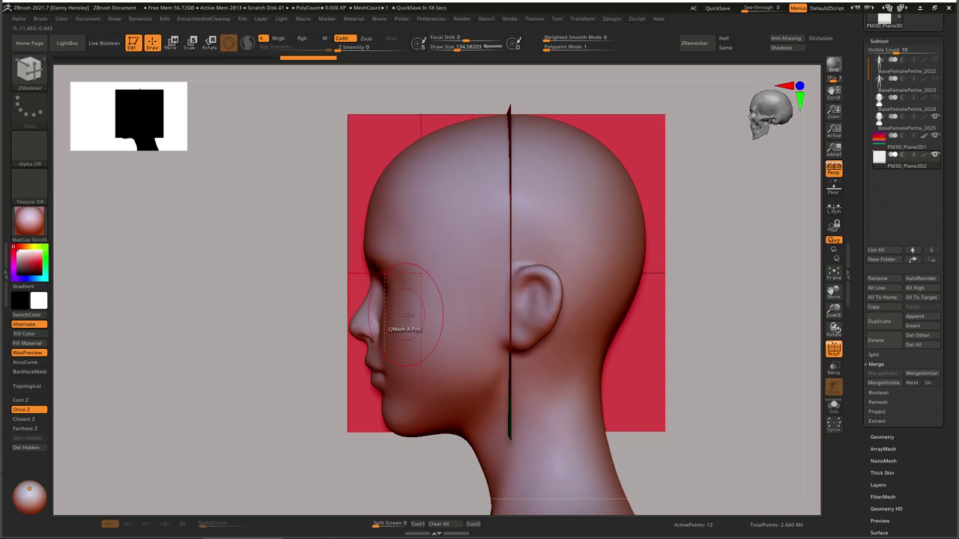
Insert another vertical edge loop between the side plane's front edge and first loop, in line with the chin's front
alt+right_drag(426, 302, 449, 299)
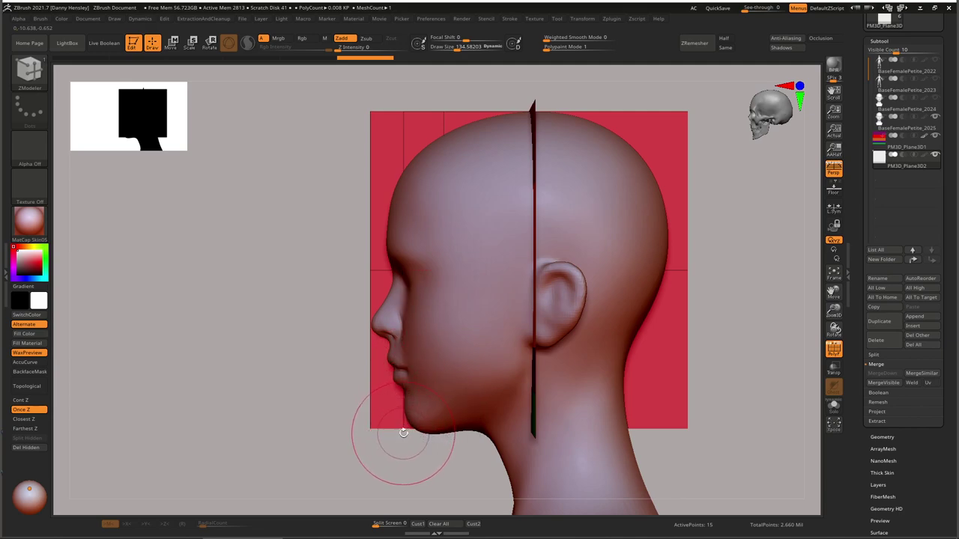
key(ctrl)
key(ctrl+s)
alt+right_drag(400, 264, 429, 227)
ctrl+right_drag(428, 226, 425, 224)
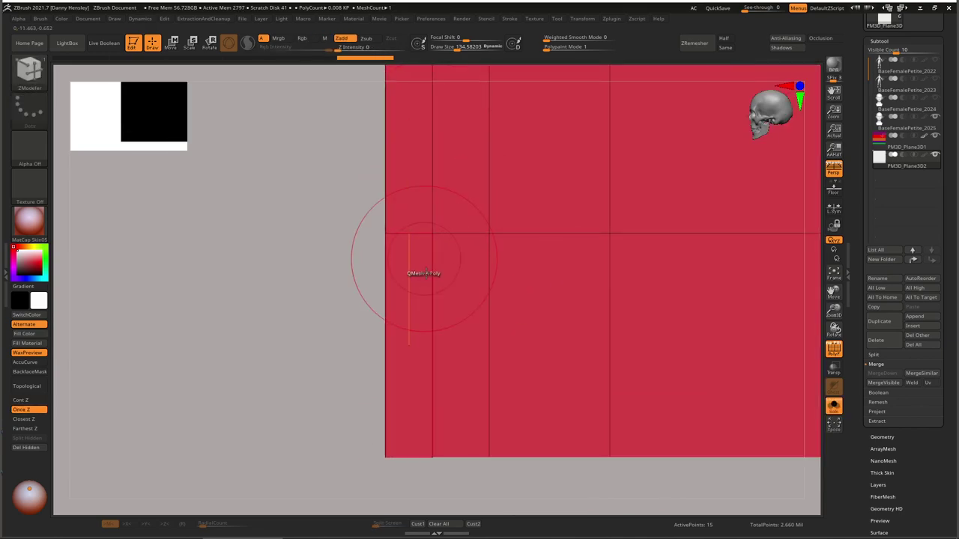
key(ctrl+s)
alt+right_drag(473, 292, 458, 269)
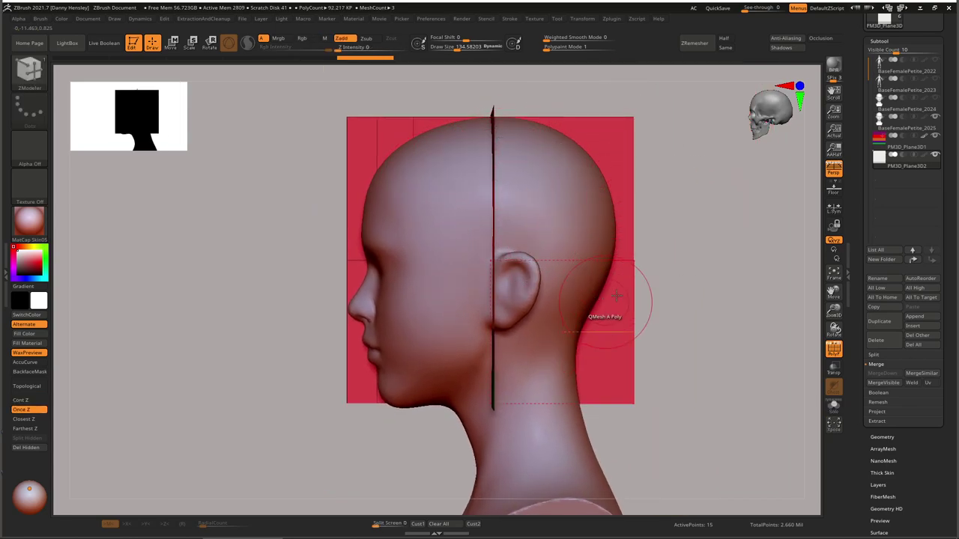
Examine the head's profile against the side plane, comparing the face, ear and back of the skull with its divisions
alt+right_drag(597, 307, 563, 293)
key(s)
drag(597, 210, 599, 209)
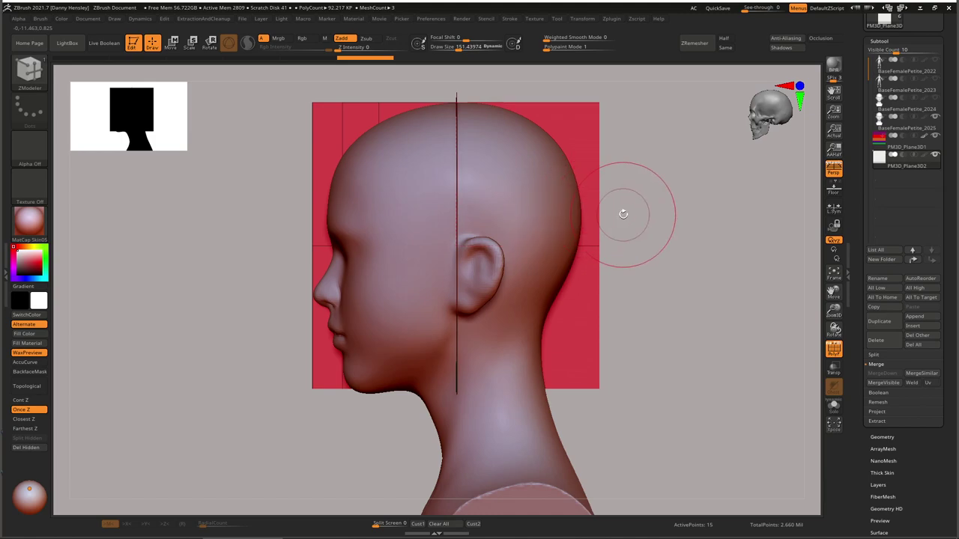
alt+right_drag(611, 237, 589, 224)
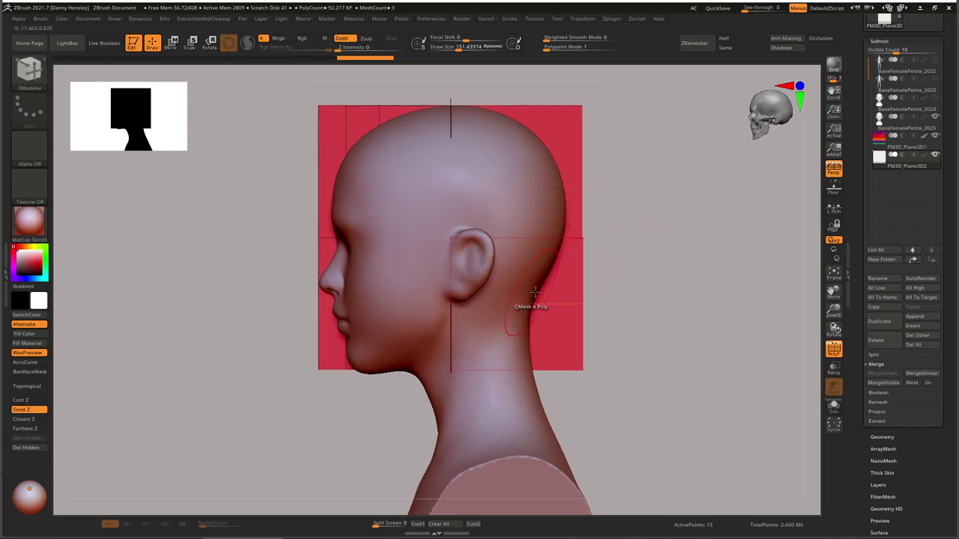
alt+right_drag(599, 171, 600, 193)
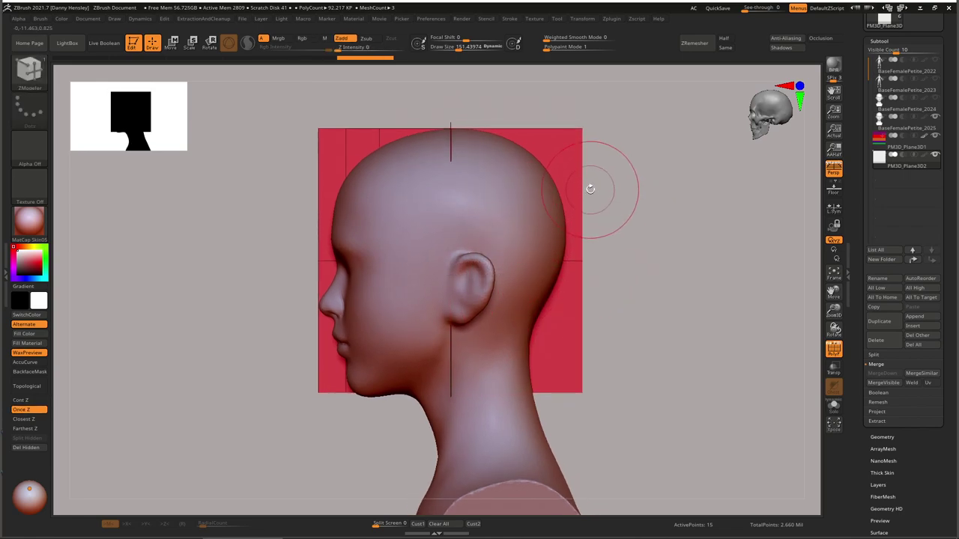
mouse_move(527, 250)
alt+right_down()
mouse_move(549, 229)
mouse_move(513, 250)
alt+right_up()
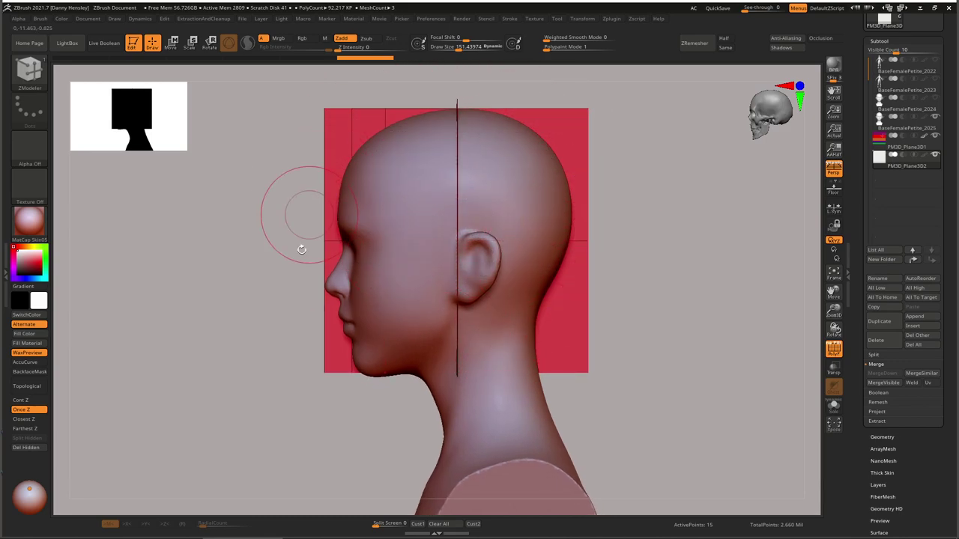
alt+right_drag(614, 245, 608, 267)
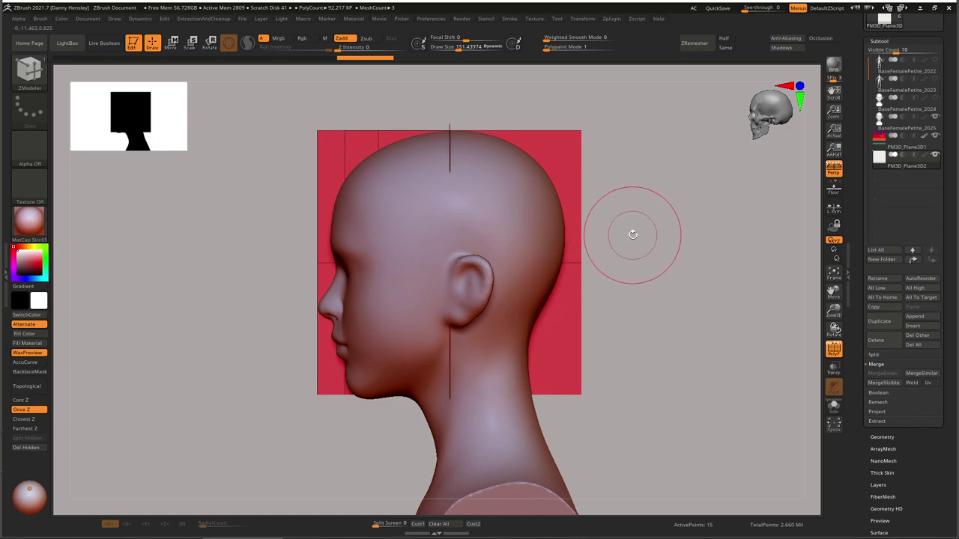
alt+drag(634, 271, 642, 236)
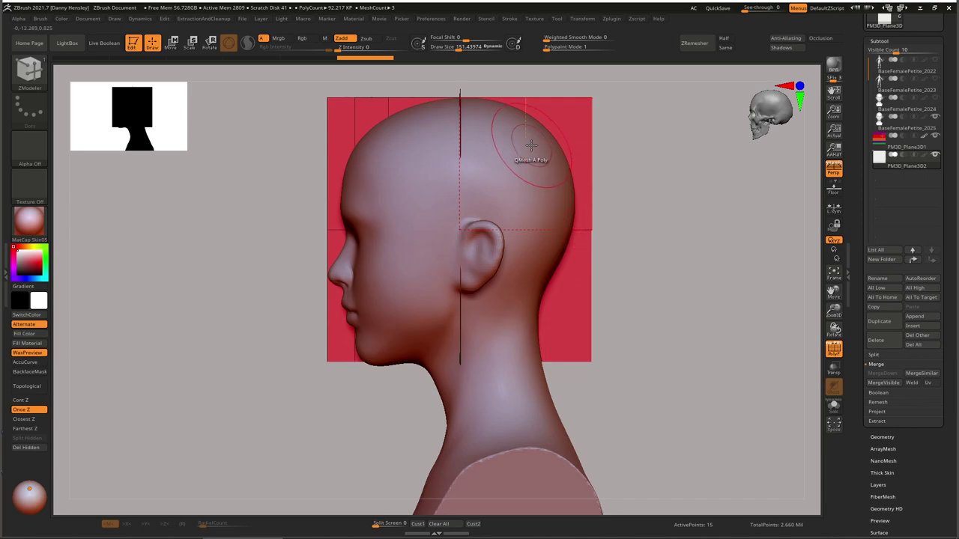
Insert a vertical edge loop midway across the back half of the side plane and show the head again
key(alt+s)
click(526, 232)
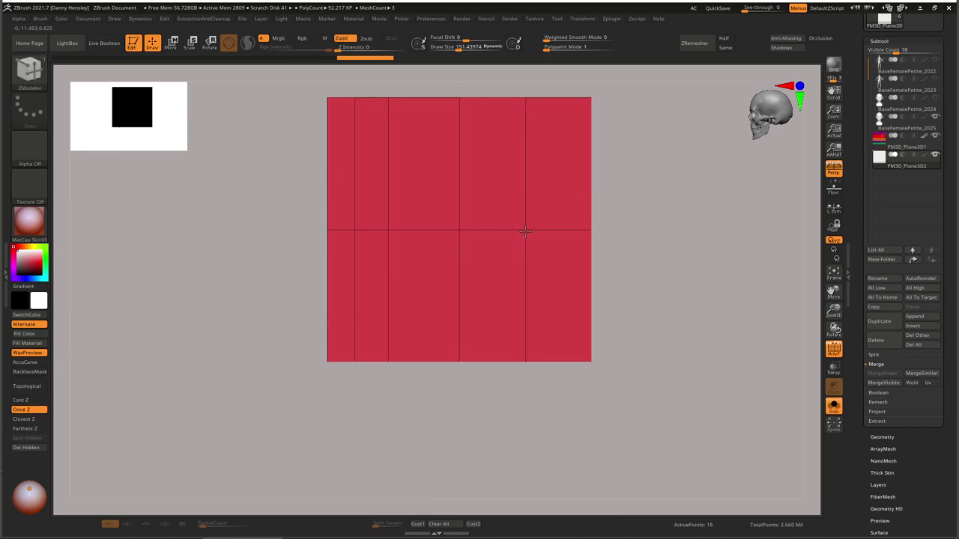
key(shift+s)
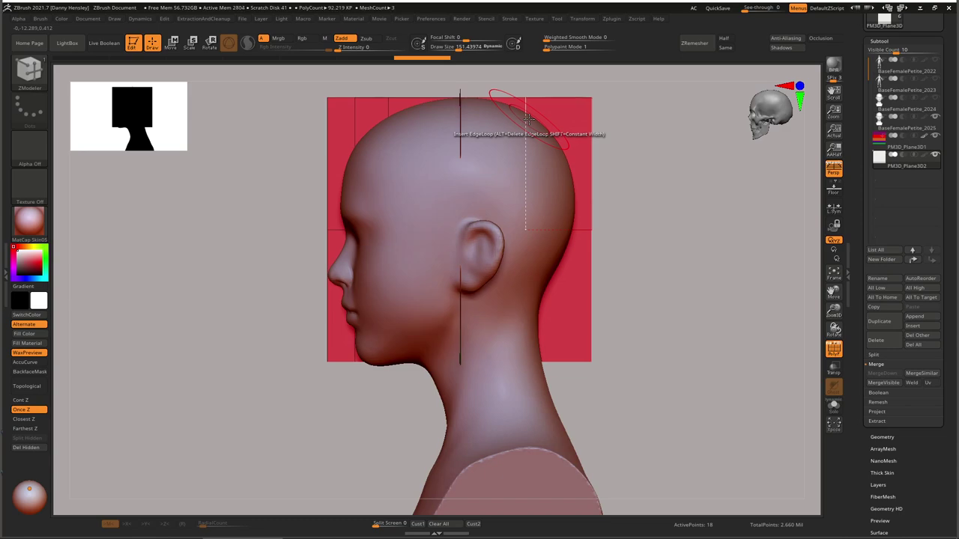
Make the visible head bust the active subtool and choose the Move brush
key(s)
drag(548, 166, 540, 168)
ctrl+right_drag(541, 169, 518, 222)
key(ctrl+s)
alt+right_drag(499, 155, 517, 277)
key(ctrl+s)
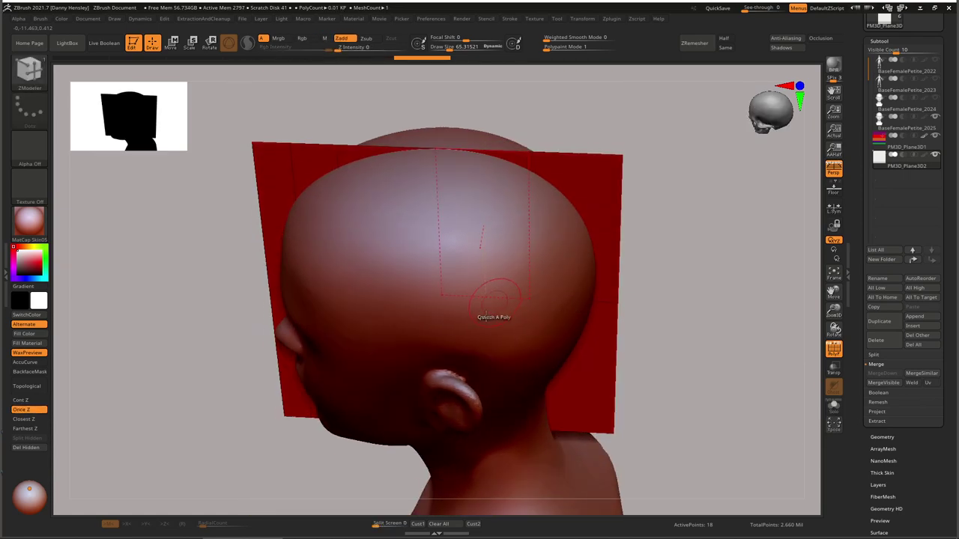
key(ctrl)
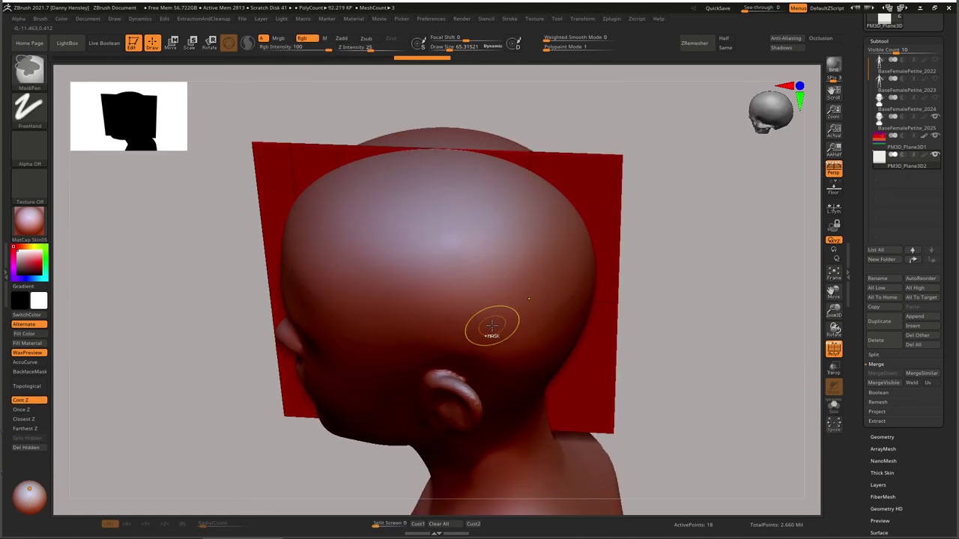
click(909, 125)
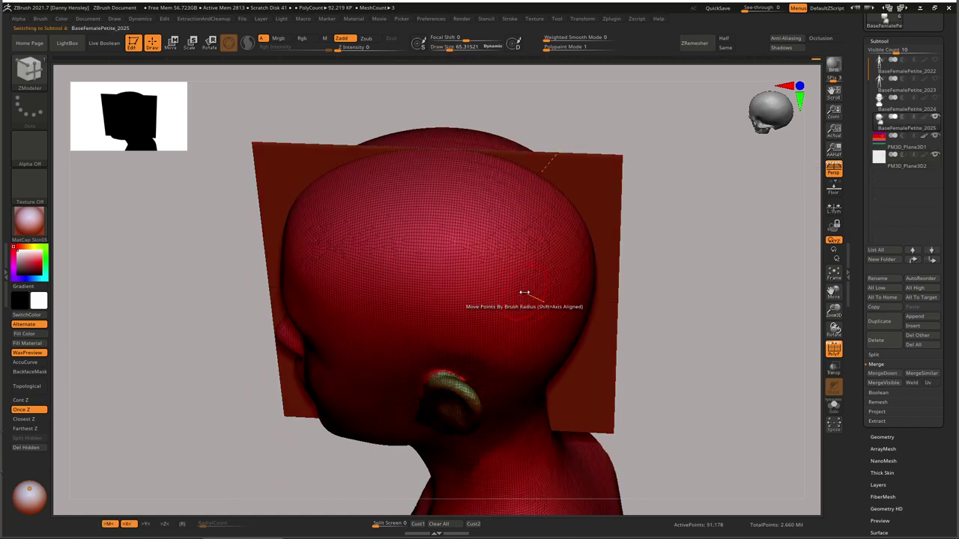
key(b)
key(m)
key(v)
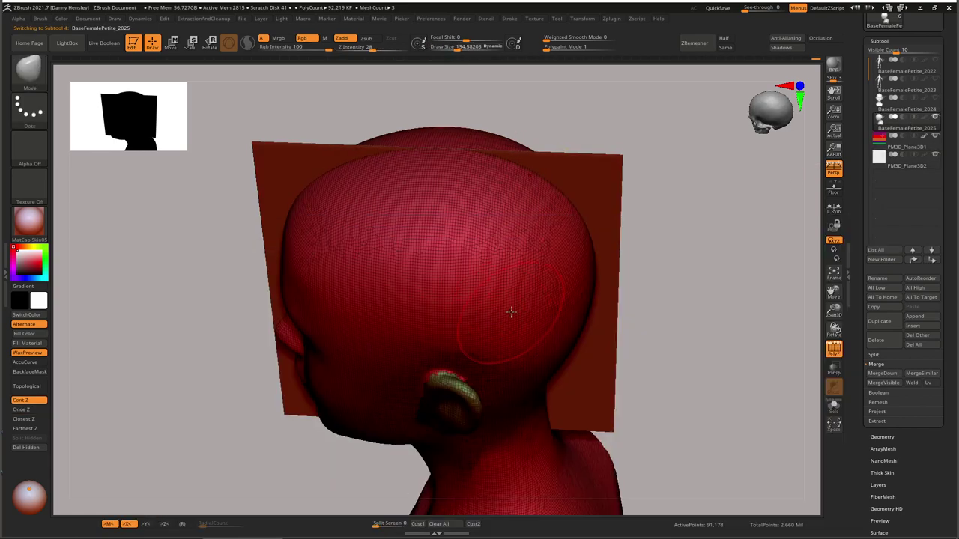
Adjust the upper back and side of the skull with a large Move brush, working in profile and from behind
shift+right_drag(488, 326, 504, 278)
key(s)
drag(501, 279, 504, 279)
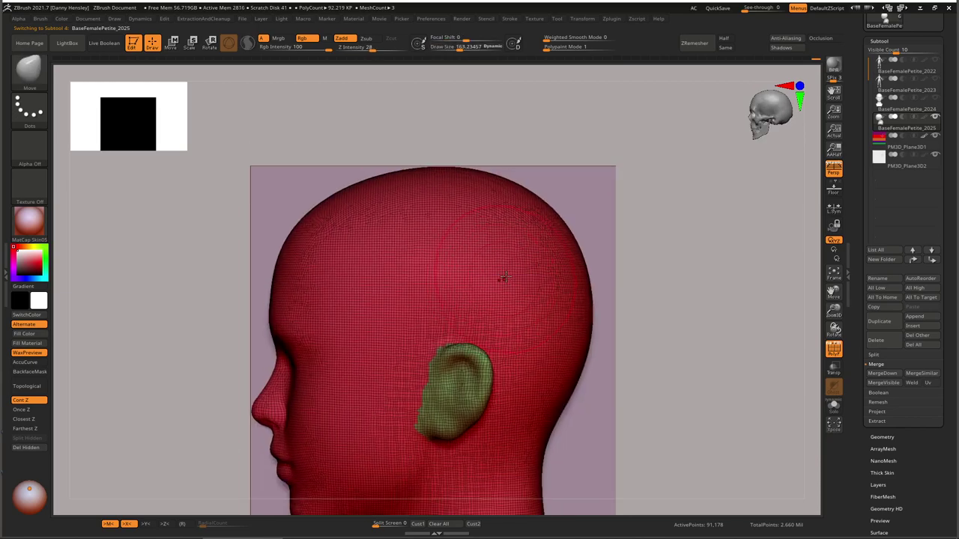
shift+right_drag(549, 246, 510, 254)
key(s)
drag(511, 260, 507, 256)
key(s)
drag(507, 260, 503, 263)
right_drag(491, 264, 502, 267)
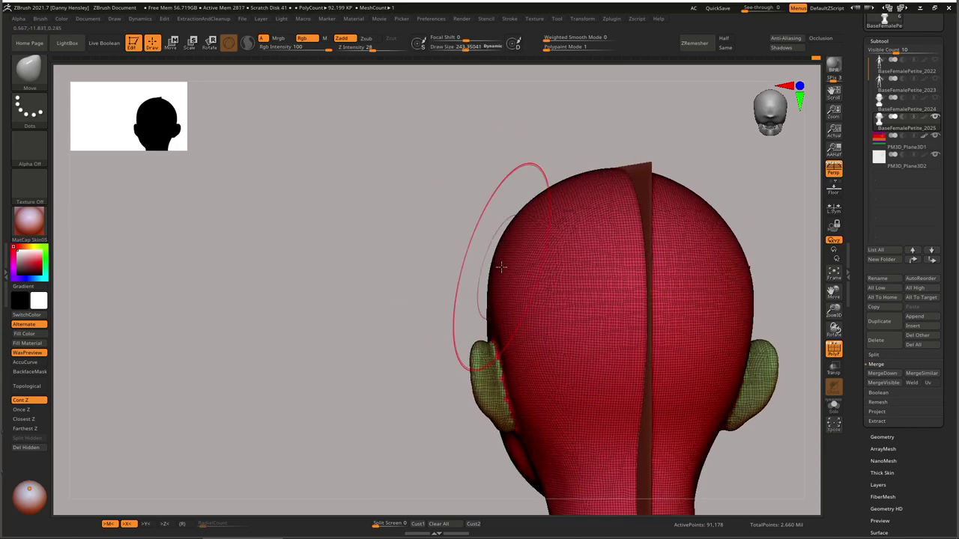
Adjust the sides of the head with the Move brush in front view, judging its width against the coloured bands
right_drag(511, 356, 587, 332)
key(s)
drag(533, 342, 530, 342)
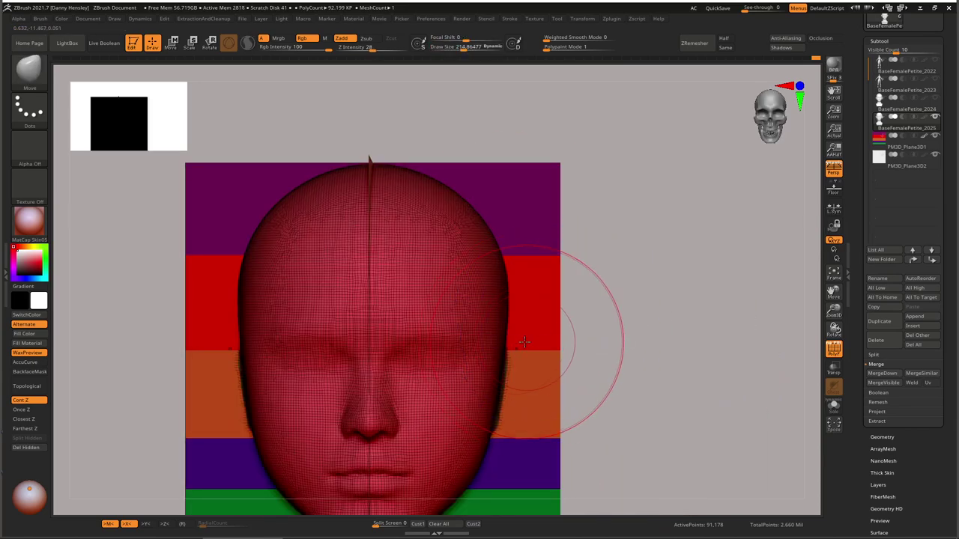
alt+right_drag(535, 355, 565, 282)
mouse_move(607, 247)
shift+right_down()
mouse_move(570, 220)
mouse_move(533, 240)
shift+right_up()
key(s)
drag(516, 230, 505, 230)
Shape the skull's outline as seen from above with a large Move brush
mouse_move(528, 244)
right_down()
mouse_move(508, 280)
mouse_move(497, 231)
mouse_move(505, 252)
mouse_move(486, 265)
mouse_move(500, 345)
mouse_move(526, 330)
right_up()
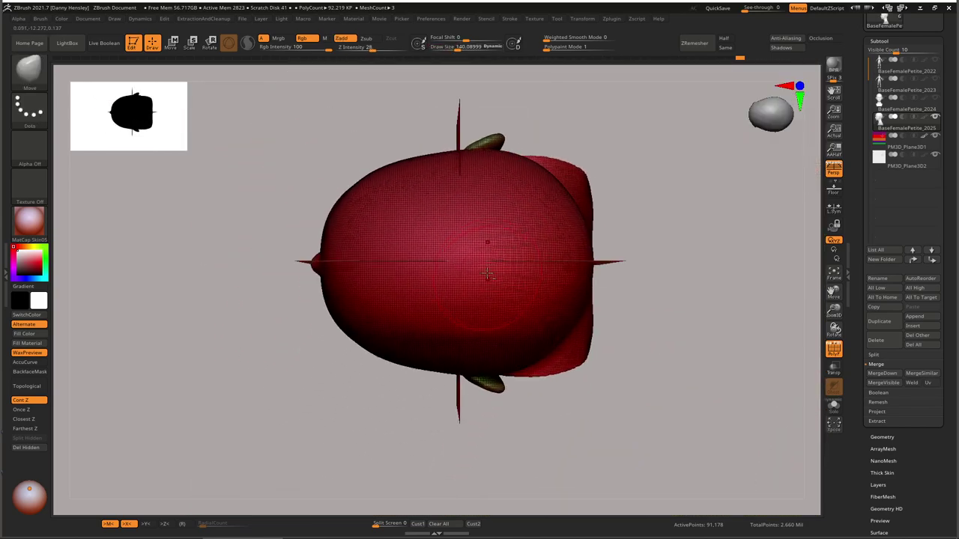
key(s)
drag(515, 224, 517, 225)
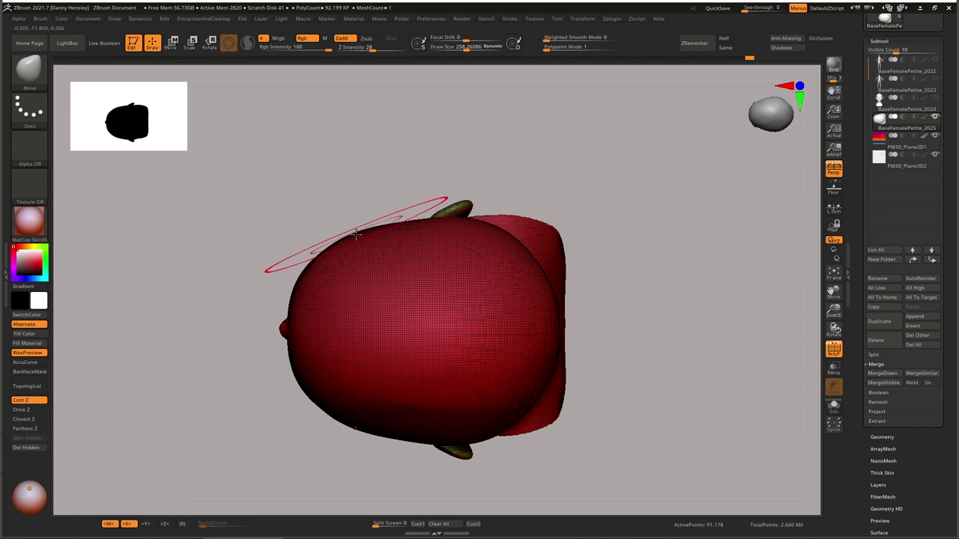
right_drag(508, 241, 529, 202)
key(f)
key(s)
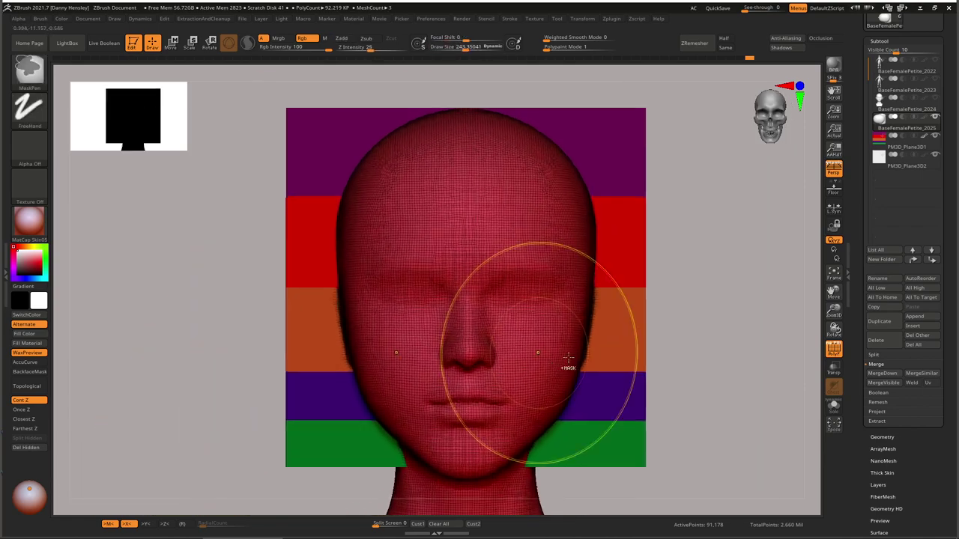
Refine the side contours of the face in front view with the Move brush
alt+right_drag(575, 332, 554, 302)
mouse_move(554, 301)
ctrl+right_down()
mouse_move(567, 303)
mouse_move(549, 281)
ctrl+right_up()
key(s)
drag(549, 280, 546, 280)
right_drag(543, 287, 519, 286)
alt+right_drag(579, 288, 539, 329)
ctrl+right_drag(539, 329, 575, 224)
right_drag(575, 225, 560, 216)
right_drag(624, 222, 642, 214)
Hide the polyframe and adjust the curve from the back of the skull to the neck in profile
key(shift+f)
shift+right_drag(708, 282, 666, 310)
mouse_move(666, 310)
alt+right_down()
mouse_move(586, 207)
mouse_move(606, 280)
mouse_move(587, 285)
alt+right_up()
drag(571, 267, 567, 270)
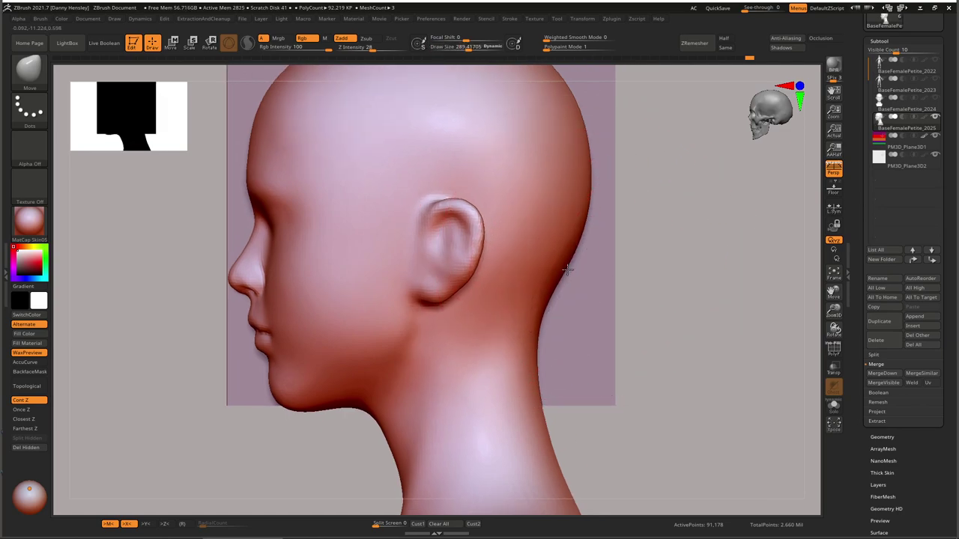
alt+right_drag(584, 226, 570, 276)
key(s)
alt+right_drag(549, 169, 577, 273)
key(s)
drag(559, 224, 561, 206)
Refine the bulge at the back of the skull toward the side plane's rear edge with the Move brush
alt+right_drag(601, 365, 584, 245)
key(s)
drag(583, 308, 566, 307)
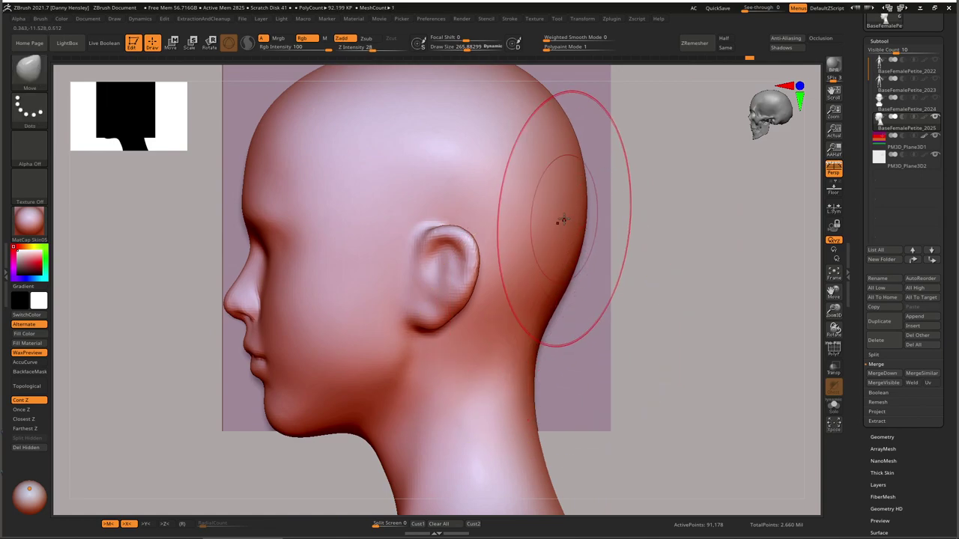
key(s)
mouse_move(582, 201)
mouse_down()
mouse_move(593, 200)
mouse_move(592, 214)
mouse_move(608, 224)
mouse_up()
mouse_move(607, 225)
ctrl+right_down()
mouse_move(552, 224)
mouse_move(582, 188)
mouse_move(575, 210)
ctrl+right_up()
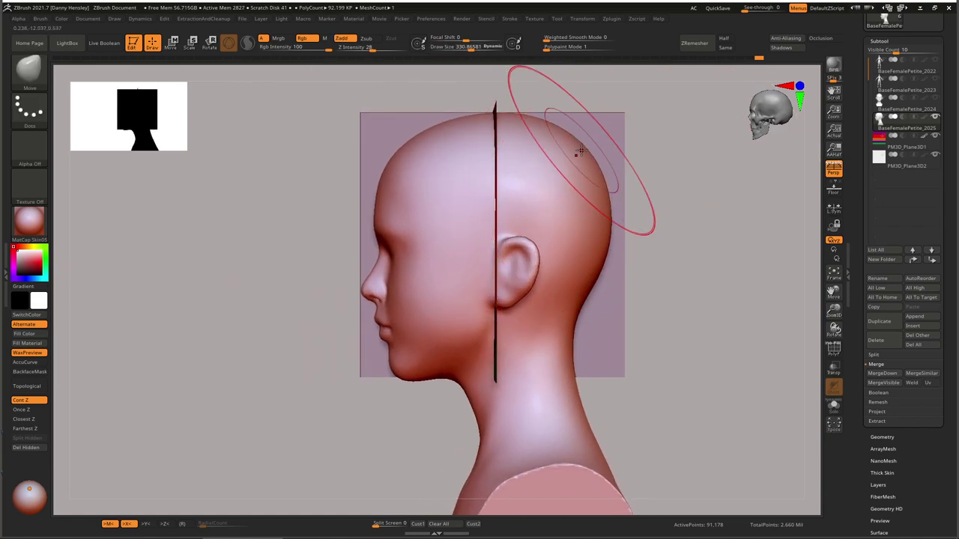
Adjust the base of the skull and align the ear's front edge with the middle guide plane using the Move brush
drag(589, 297, 584, 298)
alt+right_drag(578, 312, 619, 292)
key(s)
mouse_move(554, 259)
mouse_down()
mouse_move(563, 259)
mouse_move(542, 258)
mouse_up()
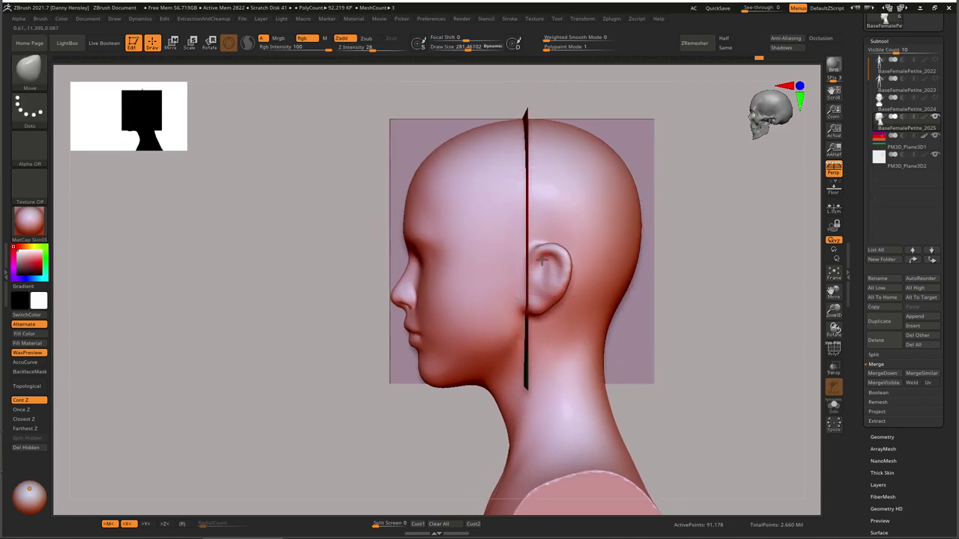
key(ctrl)
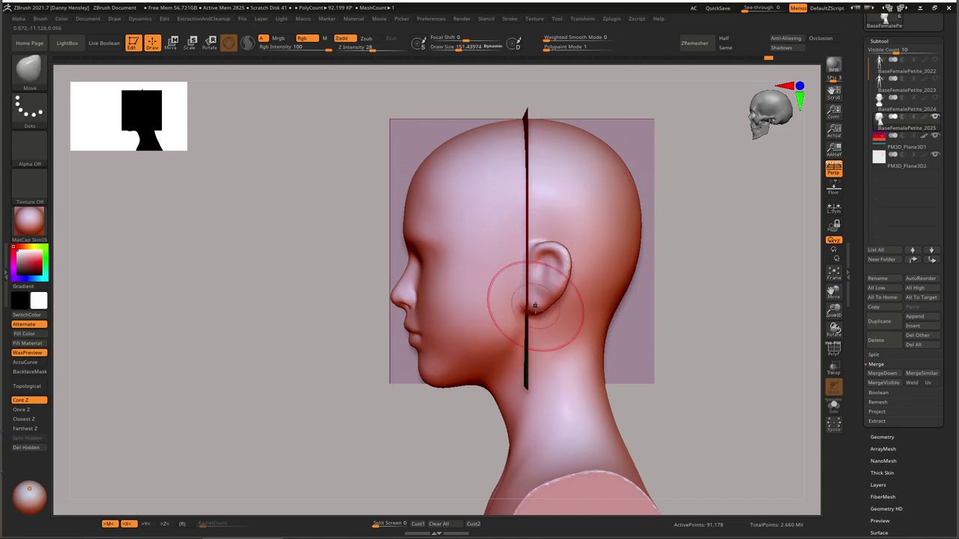
mouse_move(579, 319)
alt+right_down()
mouse_move(568, 296)
mouse_move(516, 308)
mouse_move(523, 331)
alt+right_up()
key(s)
Make the side plane the active subtool, isolate it and display its polyframe
ctrl+right_drag(514, 282, 553, 336)
alt+right_drag(553, 336, 712, 318)
right_drag(712, 317, 638, 317)
click(898, 169)
key(ctrl+shift+s)
alt+right_drag(648, 241, 511, 247)
key(shift+f)
ctrl+right_drag(549, 275, 444, 251)
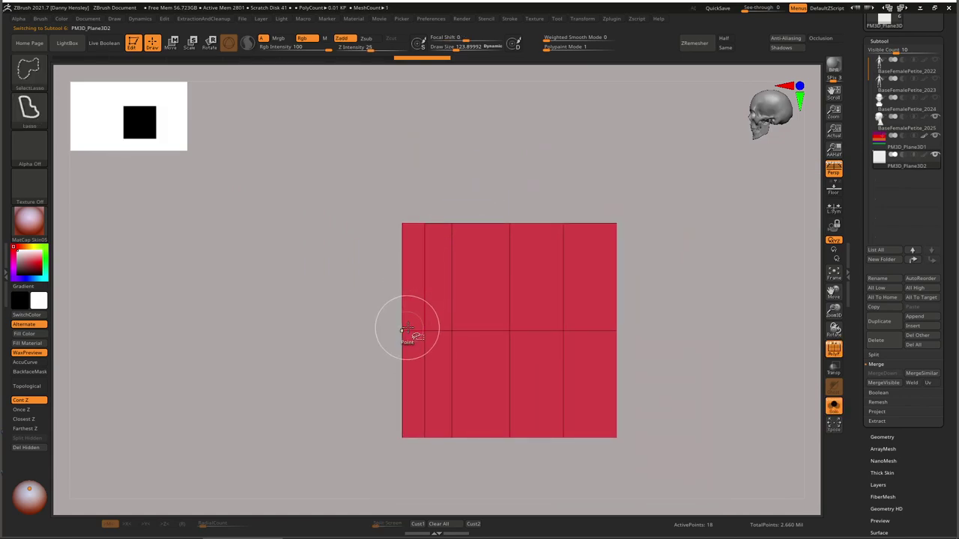
Give each of the two front columns of the side plane its own polygroup
ctrl+shift+click(409, 330)
alt+right_drag(404, 327, 403, 300)
ctrl+shift+drag(319, 265, 317, 293)
key(ctrl+w)
ctrl+shift+click(317, 293)
ctrl+shift+click(421, 288)
key(ctrl+w)
ctrl+shift+click(295, 298)
Assign separate polygroups to the third and fourth columns of the side plane and show the whole plane
ctrl+shift+click(452, 293)
key(ctrl+w)
ctrl+shift+click(278, 291)
ctrl+shift+click(460, 278)
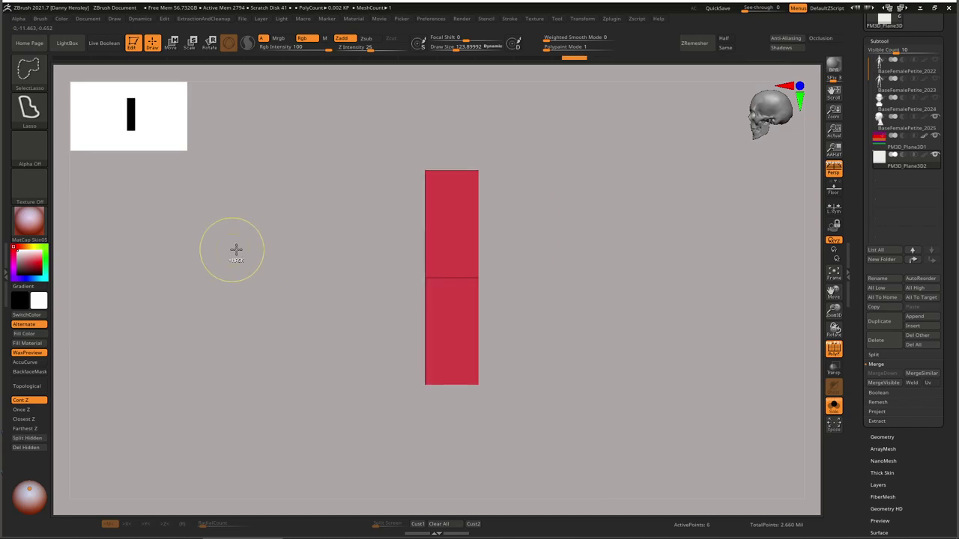
key(ctrl+w)
ctrl+shift+click(252, 251)
alt+right_drag(456, 280, 406, 278)
ctrl+right_drag(548, 277, 602, 292)
Unweld the side plane's polygroup borders and colour its columns with Polypaint From Polygroups
click(907, 42)
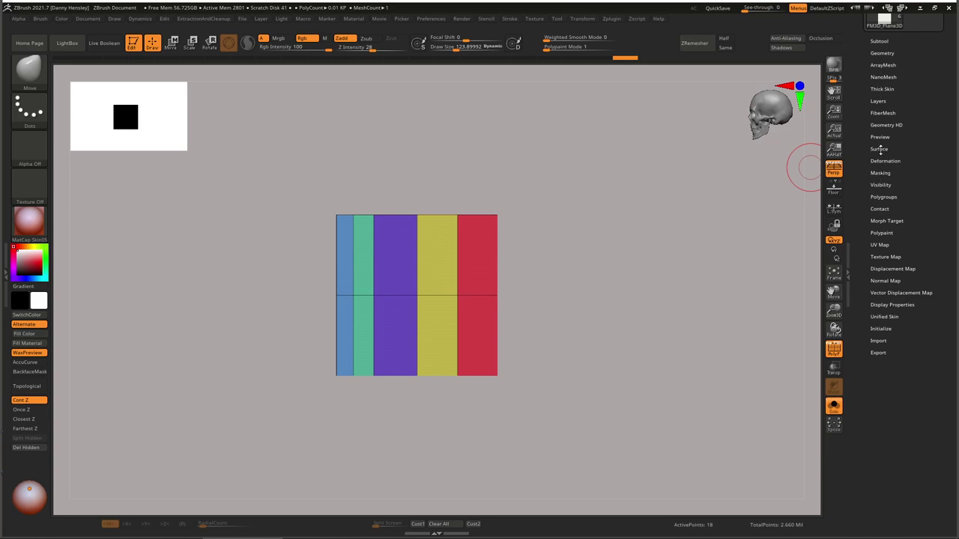
click(880, 54)
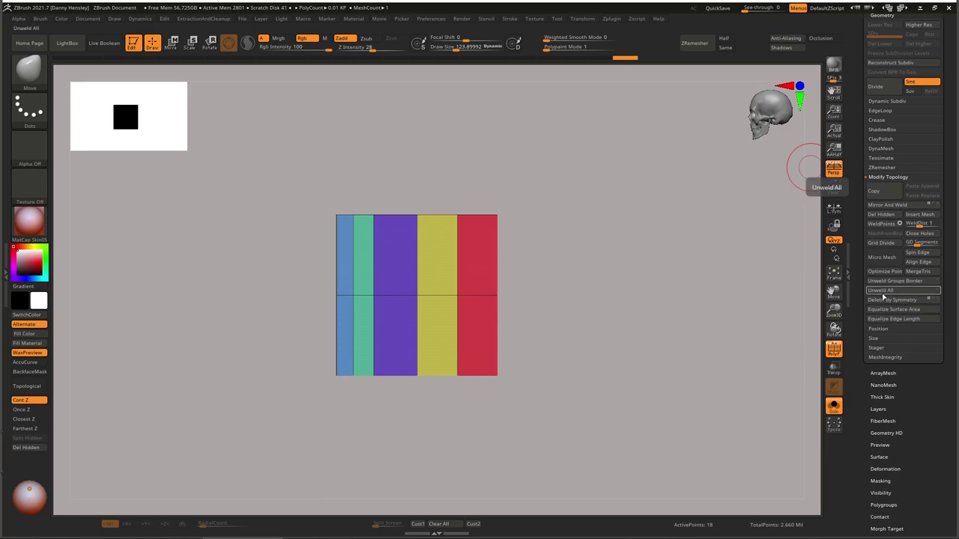
click(886, 284)
drag(887, 20, 887, 65)
click(880, 61)
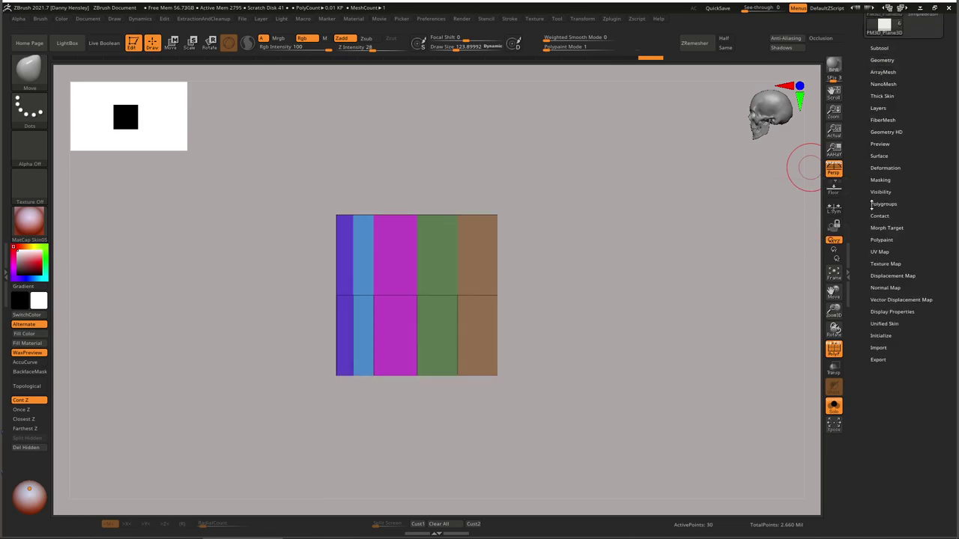
click(881, 240)
click(885, 269)
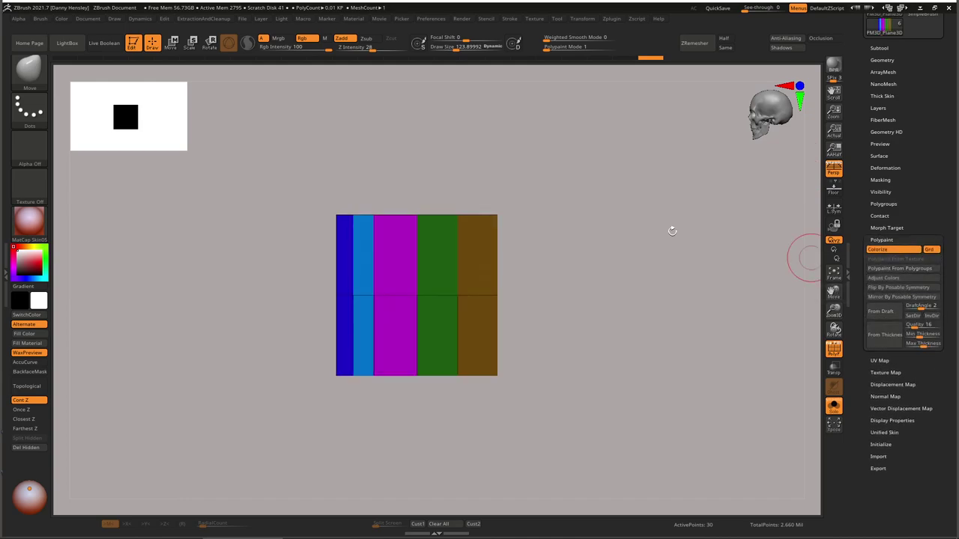
Show the head and both planes without polyframe, and compare the profile and front proportions with the coloured bands
key(ctrl+alt+s)
ctrl+right_drag(636, 221, 628, 280)
mouse_move(607, 272)
mouse_down()
mouse_move(618, 272)
mouse_move(592, 274)
mouse_move(619, 279)
mouse_up()
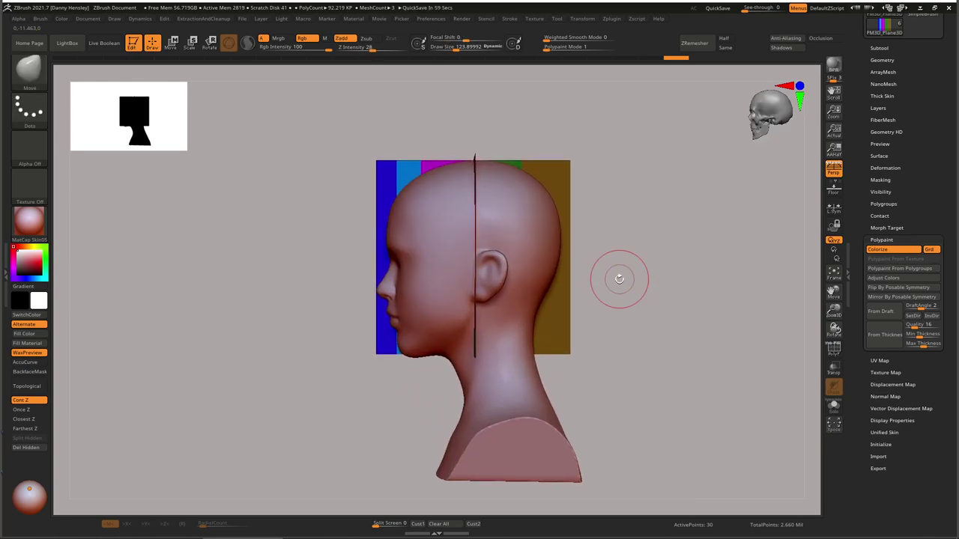
key(b)
key(m)
key(v)
drag(583, 288, 628, 277)
drag(574, 287, 590, 301)
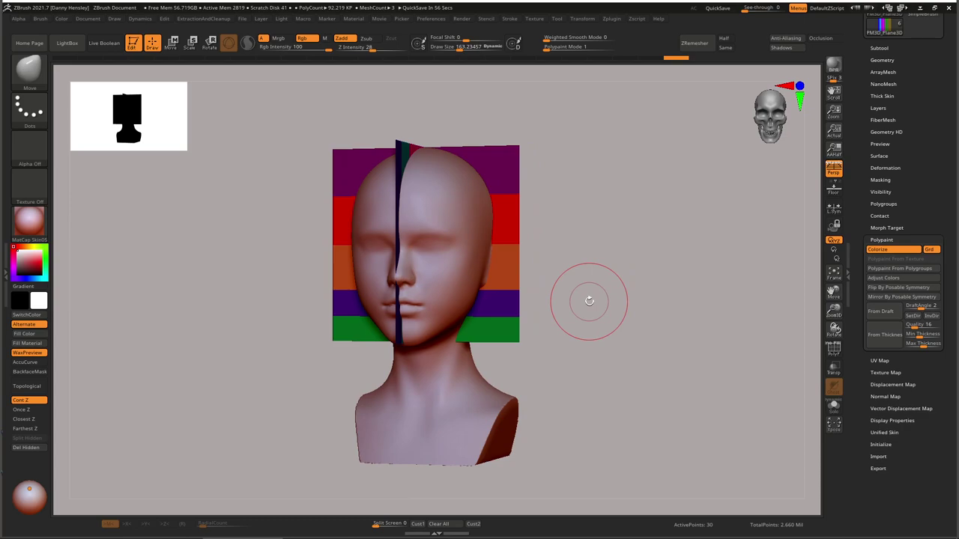
mouse_move(592, 300)
shift+mouse_down()
mouse_move(508, 289)
mouse_move(644, 299)
mouse_move(642, 278)
mouse_move(681, 278)
mouse_move(634, 285)
mouse_move(577, 271)
shift+mouse_up()
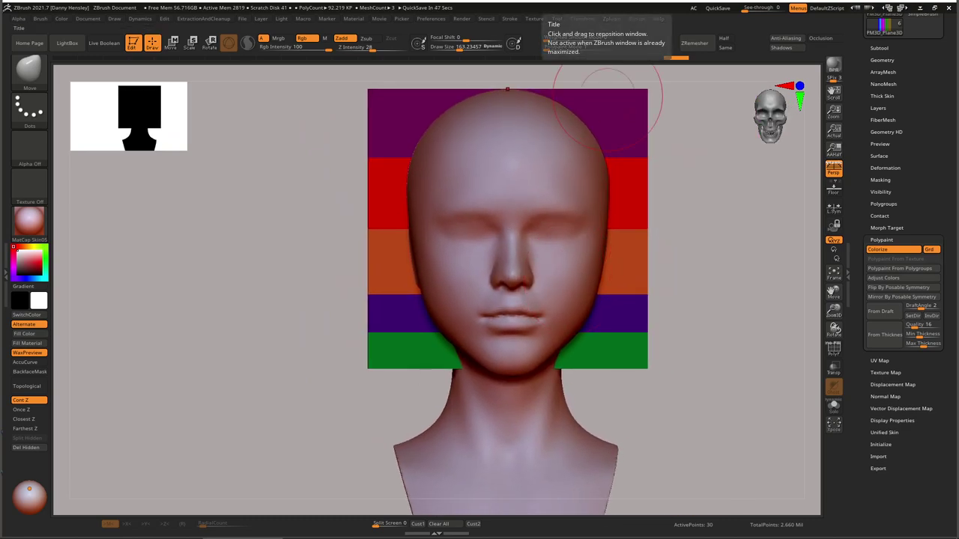